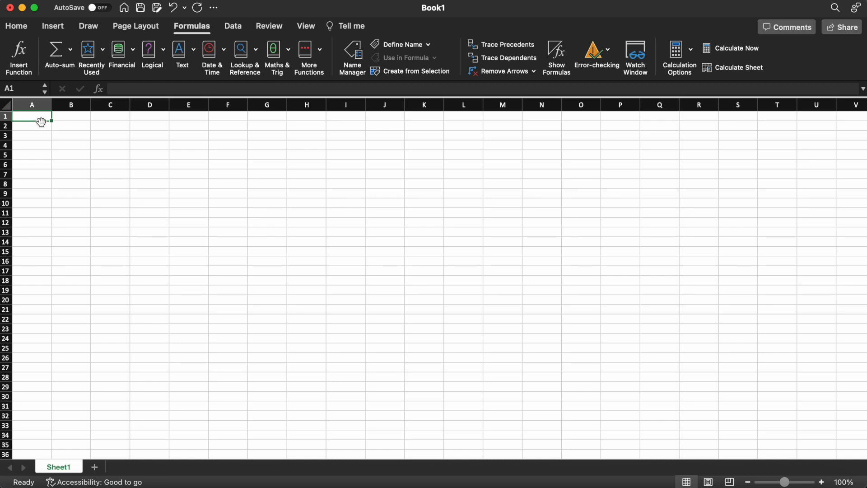
click(64, 120)
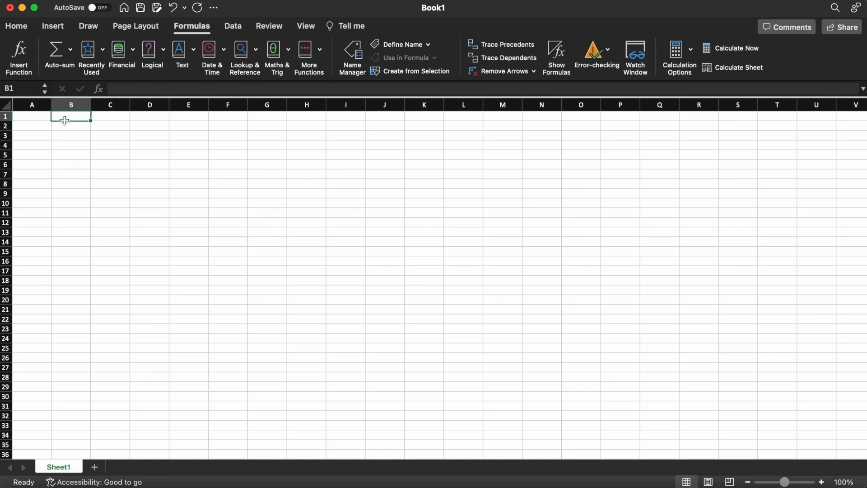
click(109, 118)
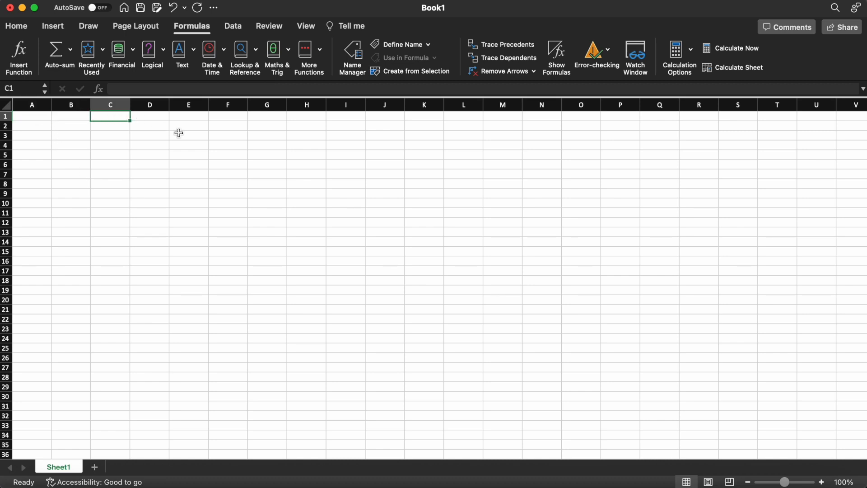
click(32, 128)
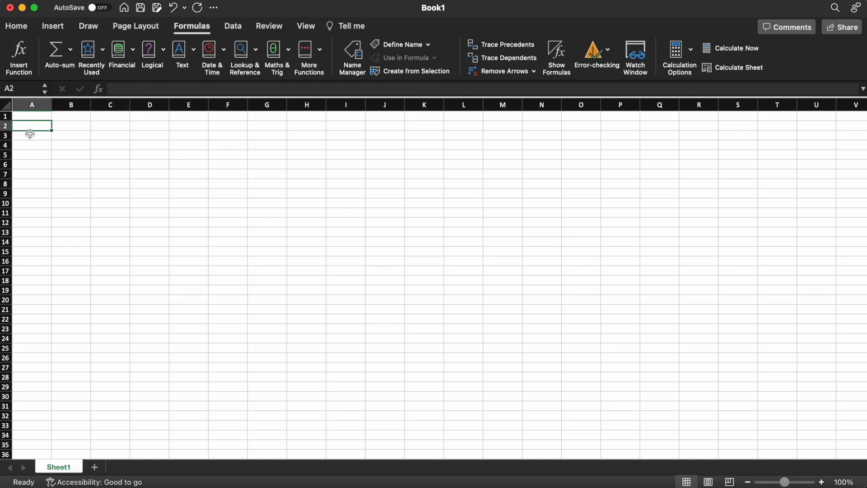
click(29, 136)
click(27, 146)
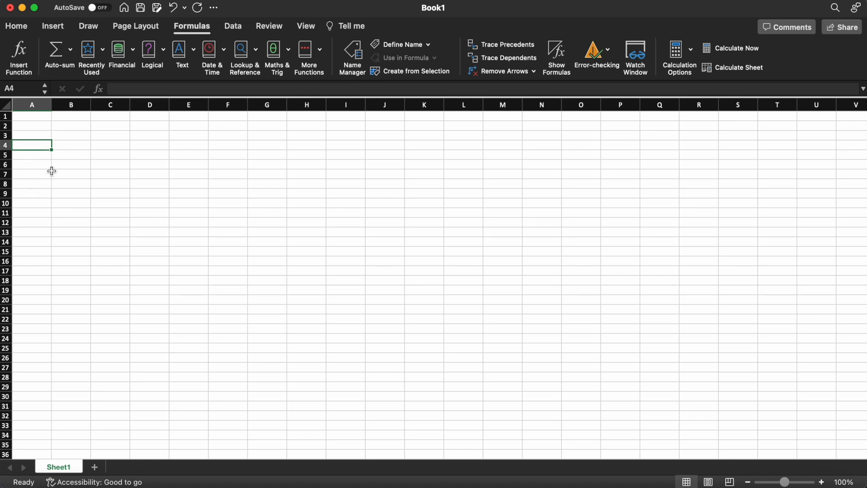
click(68, 137)
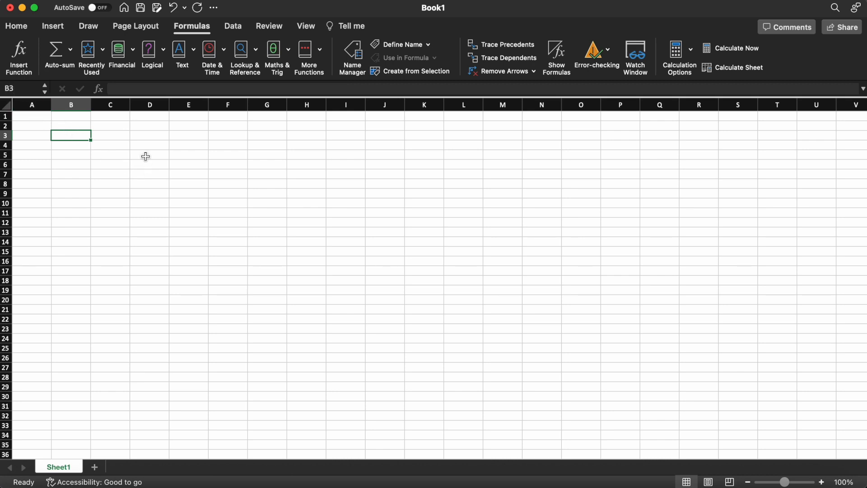
click(145, 156)
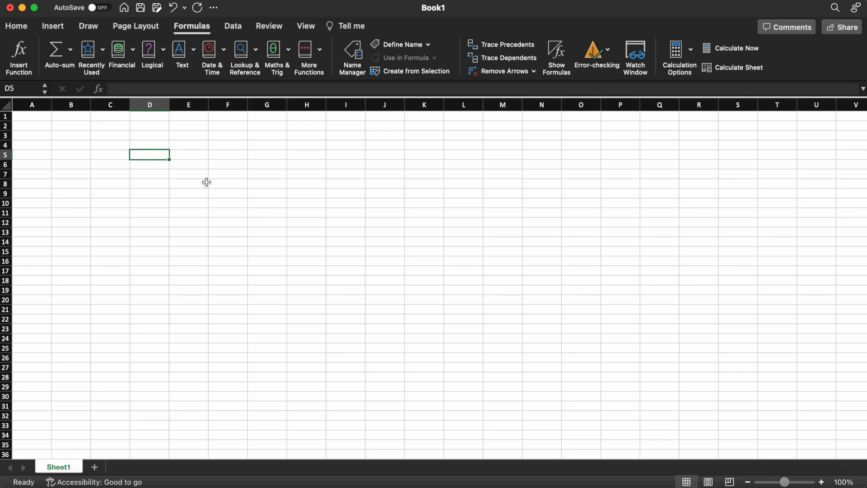
click(268, 211)
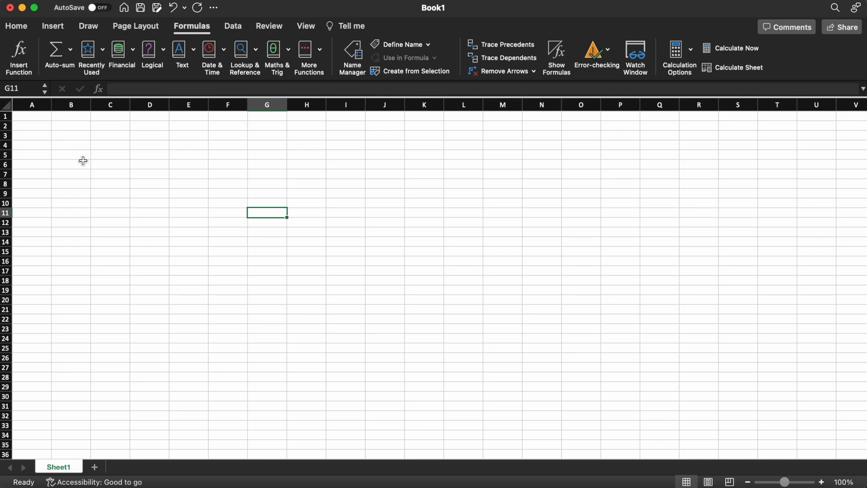
Enter the text Hello World in cell A1
click(36, 118)
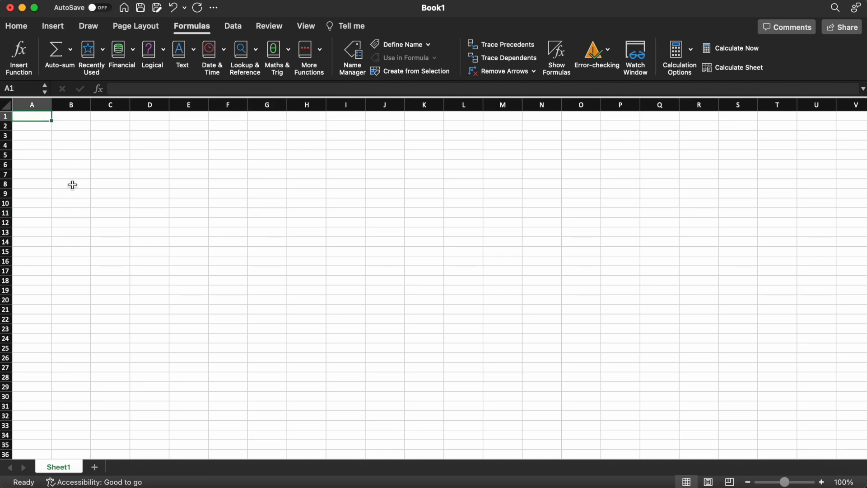
text(Hel)
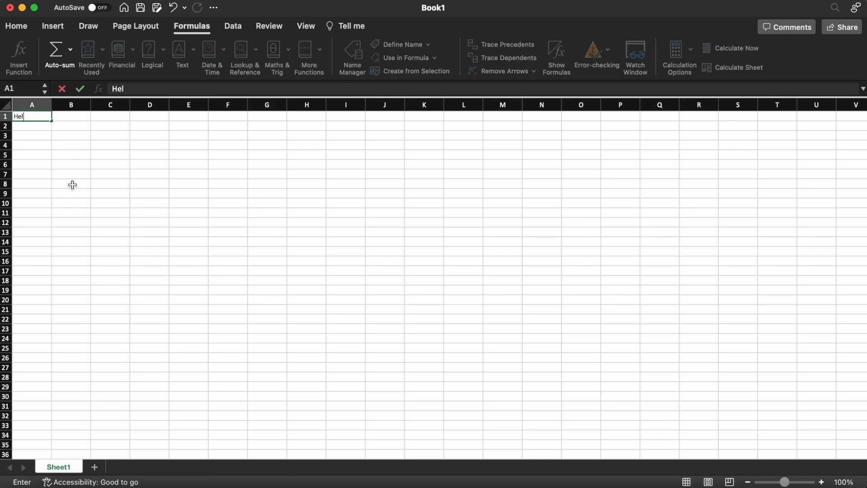
text(lo World)
key(Return)
key(Up)
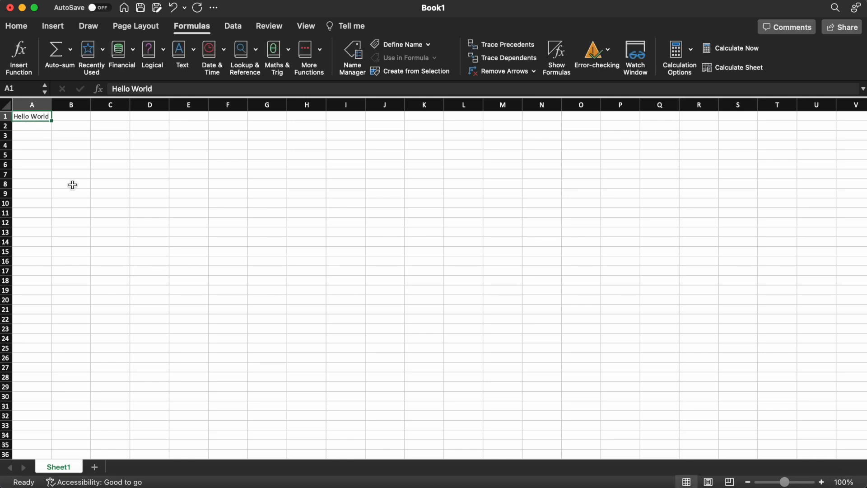
Enter the formula =A1 in cell E1 so that it references the contents of the first cell
key(Right)
key(Right)
key(Right)
key(Right)
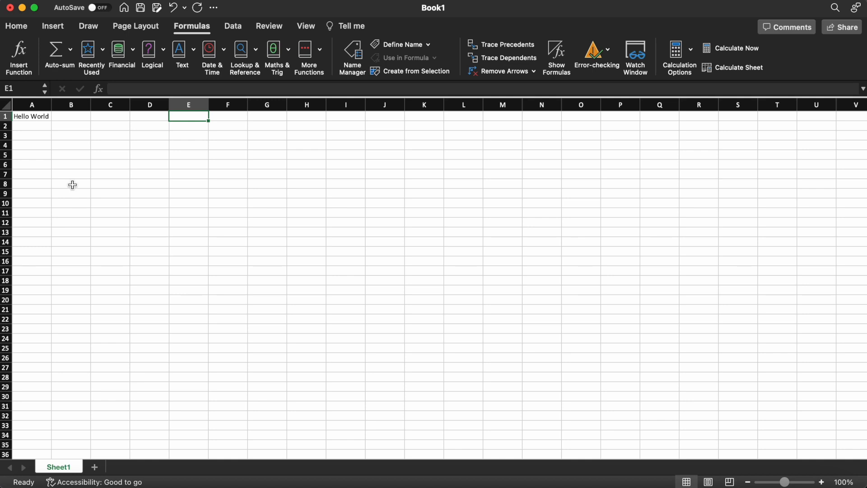
text(=)
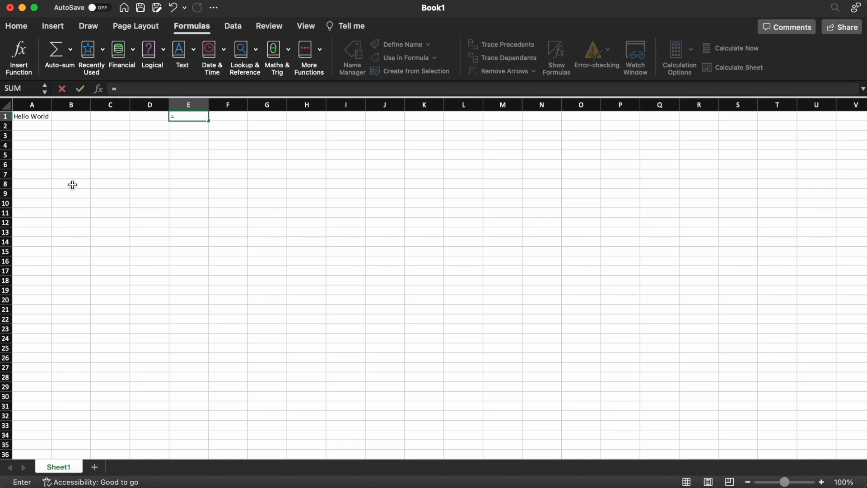
key(Left)
key(Left)
key(Left)
key(Left)
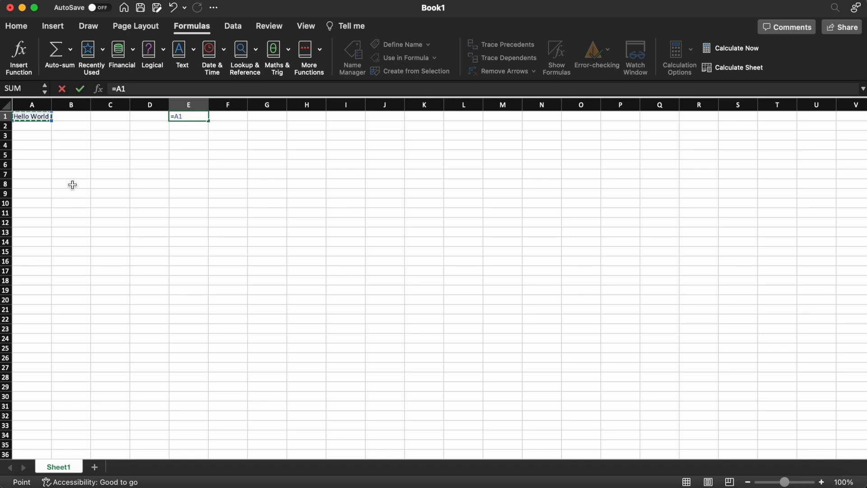
key(Return)
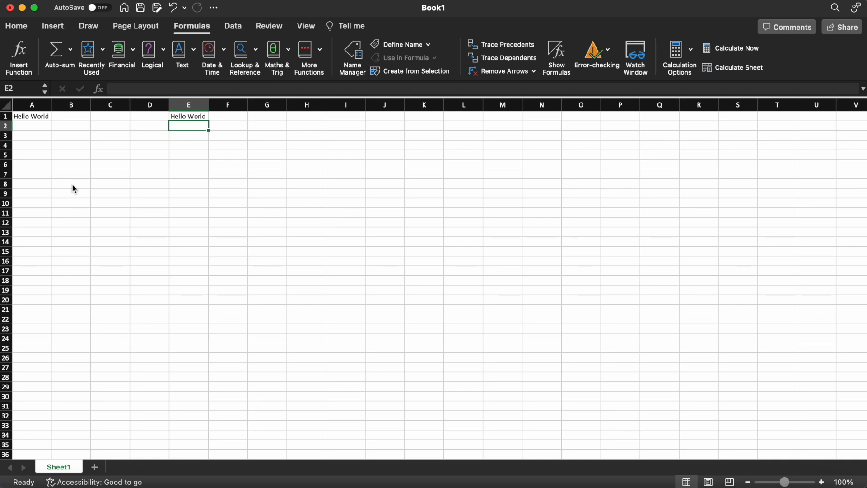
Replace the text in cell A1 with the number 2
key(Up)
key(Left)
key(Left)
key(Left)
key(Left)
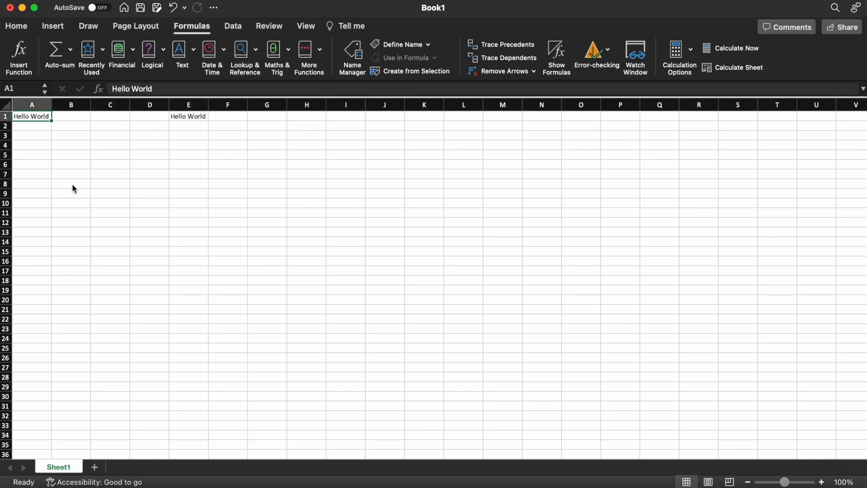
text(2)
key(Return)
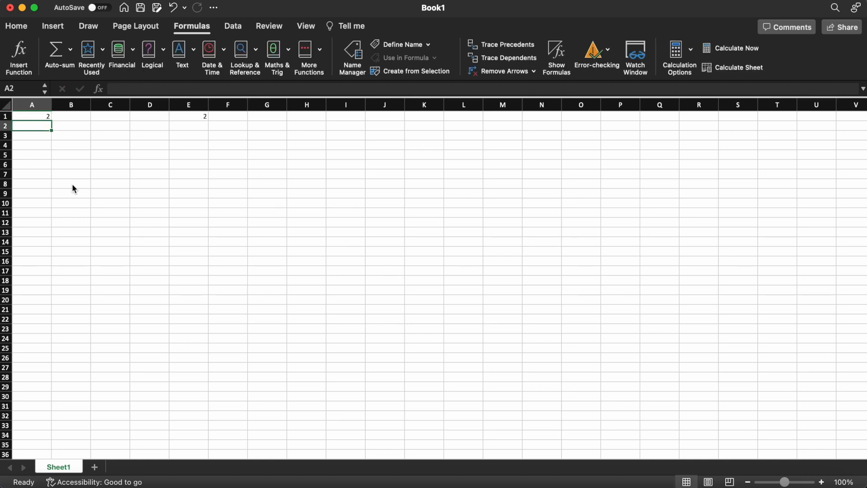
Enter the number 2 in cell B1
key(Up)
key(Right)
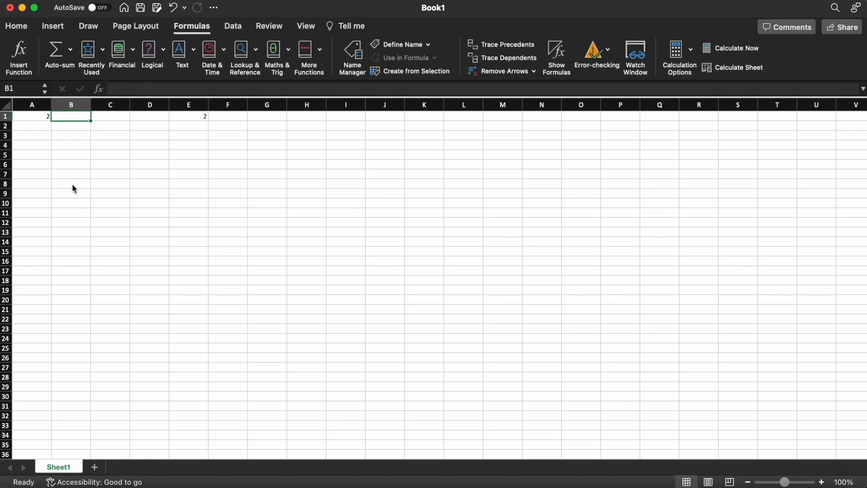
text(2)
key(Return)
Replace the formula in cell E1 with =A1+B1 to add the two numbers in row 1
key(Right)
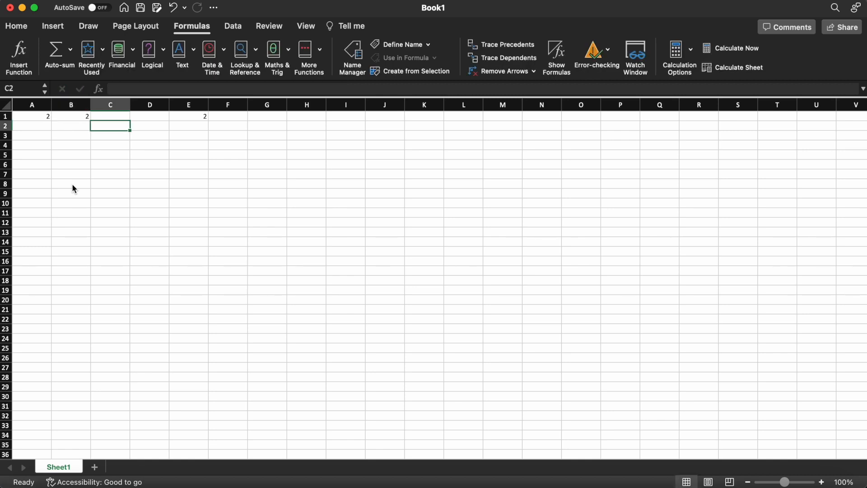
key(Right)
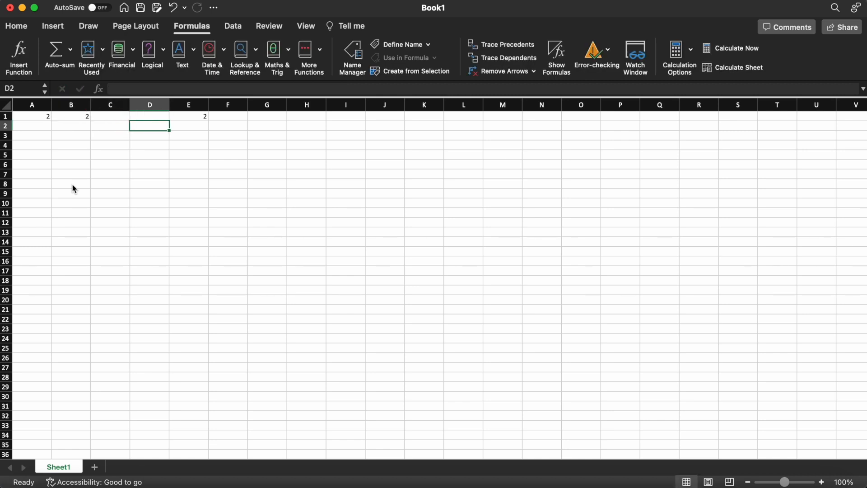
key(Right)
key(Up)
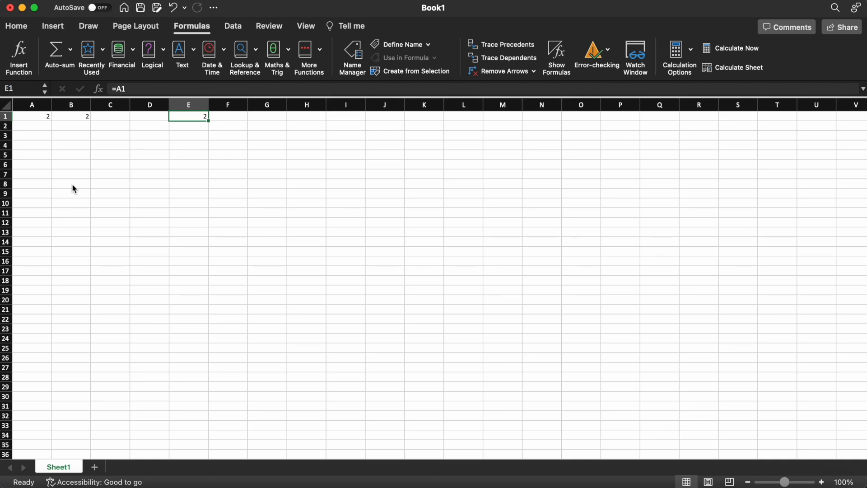
text(=)
key(Left)
key(Left)
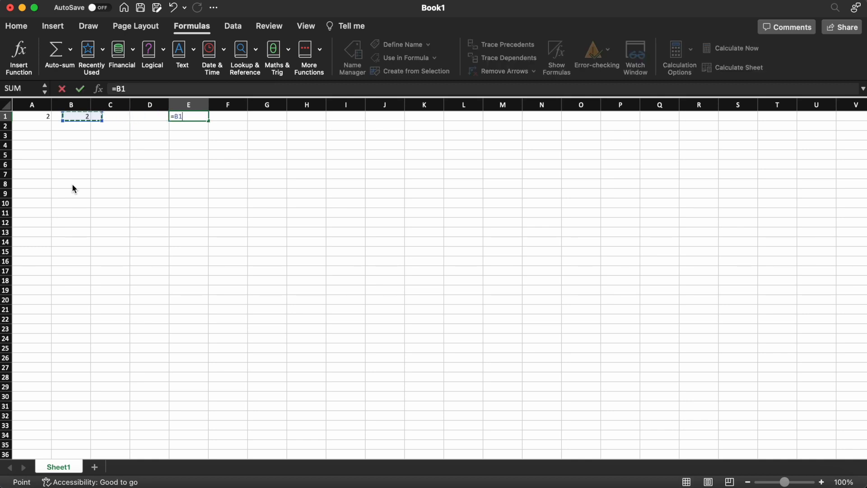
key(Left)
key(Left)
text(+)
key(Left)
key(Left)
key(Left)
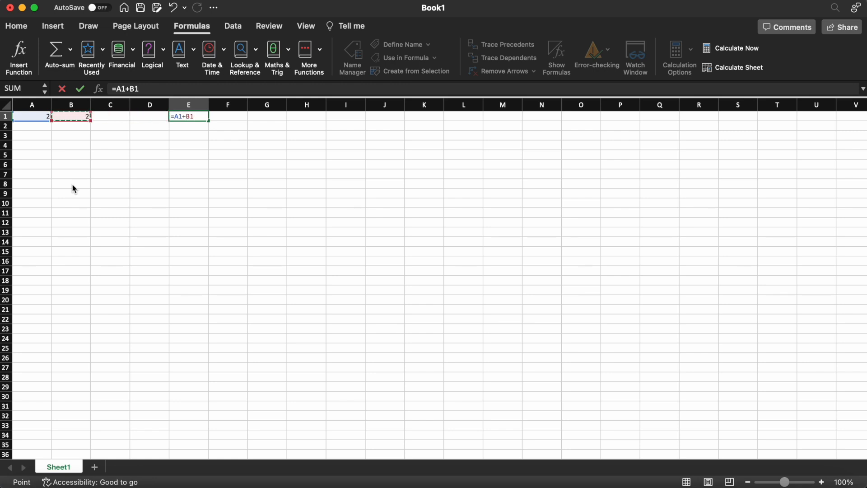
key(Return)
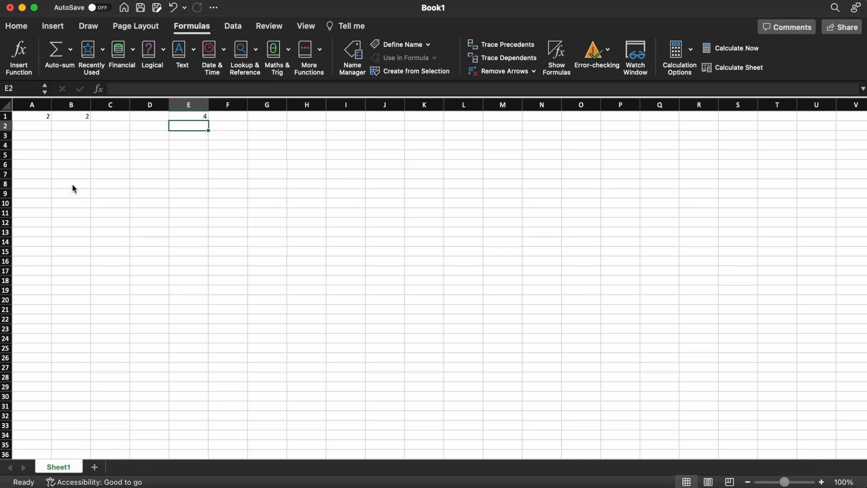
Clear the contents of cells A1 through F1
key(Left)
key(Left)
key(Left)
key(Left)
key(Up)
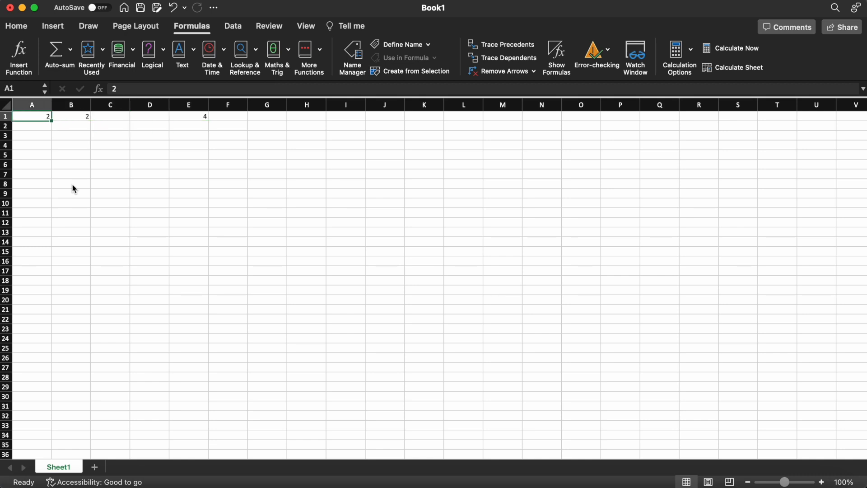
key(shift+Right)
key(shift+Right)
key(shift+Right)
key(shift+Right)
key(shift+Right)
key(Delete)
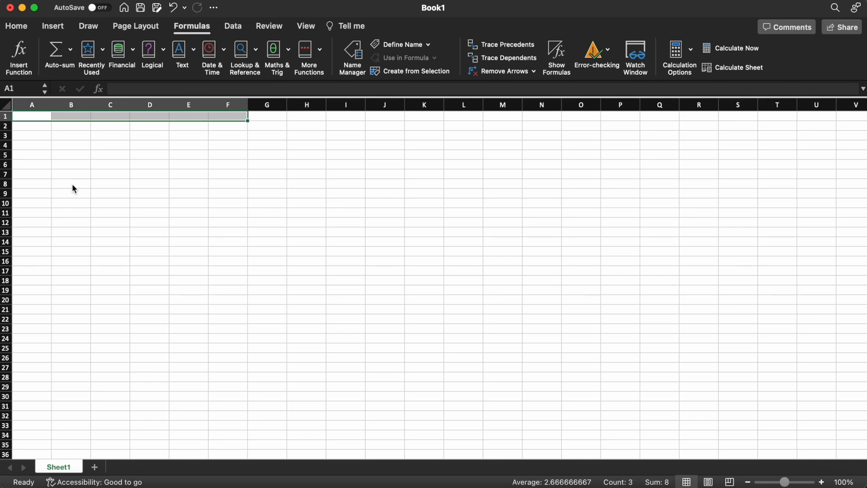
Enter the numbers 1, 2, 3, 4, 5 and 6 down column A in cells A1 through A6
key(Left)
text(1)
key(Return)
text(2)
key(Return)
text(3)
key(Return)
text(4)
key(Return)
text(5)
key(Return)
text(6)
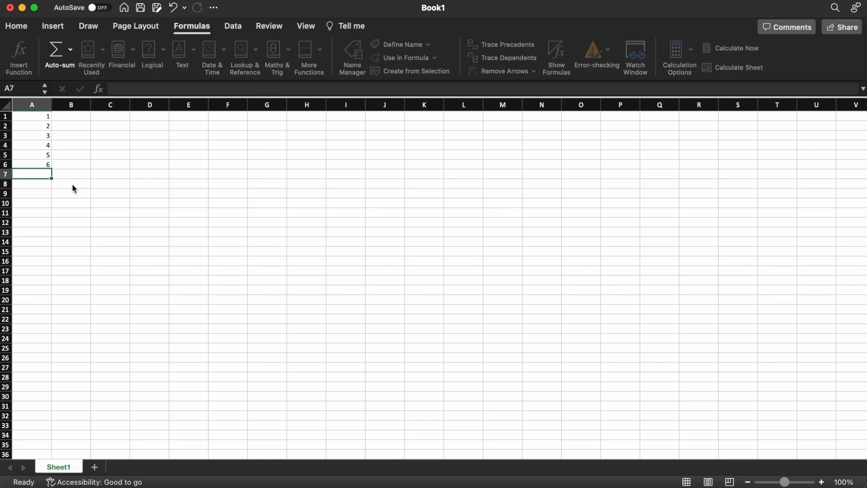
key(Return)
Select the numbers in cells A1 through A6
key(Up)
key(Up)
key(Up)
key(Up)
key(Up)
key(Up)
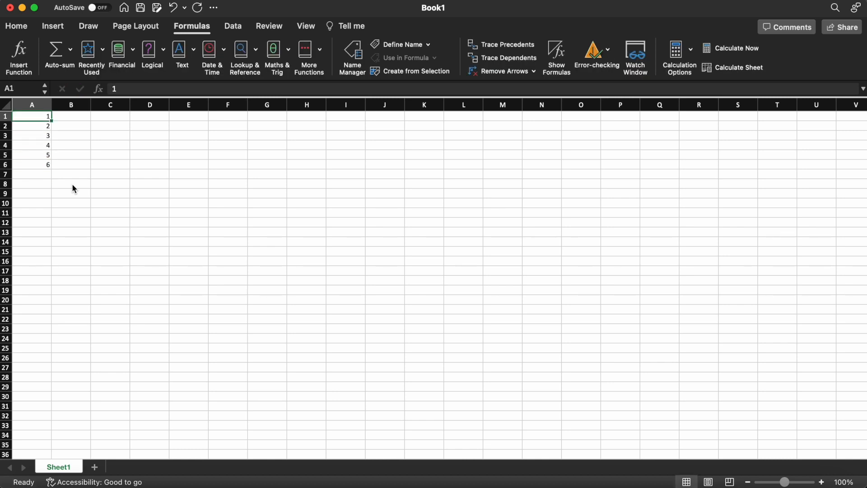
key(shift+Down)
key(shift+Down)
key(shift+Down)
key(shift+Down)
key(shift+Down)
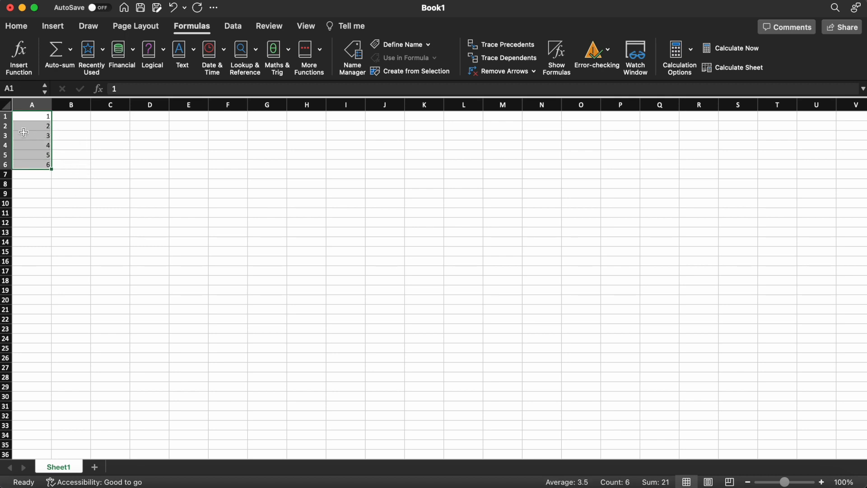
Enter the formula =A1+A2+A3+A4+A5+A6 in cell A7, and undo that entry
click(42, 176)
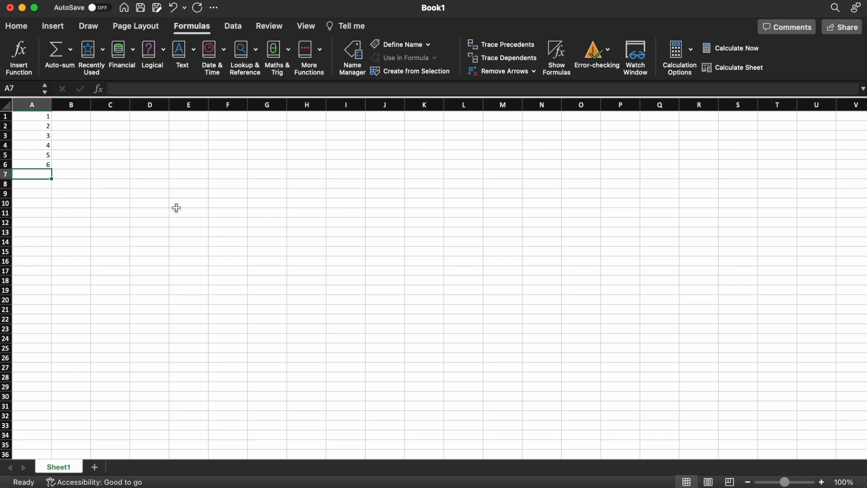
text(=)
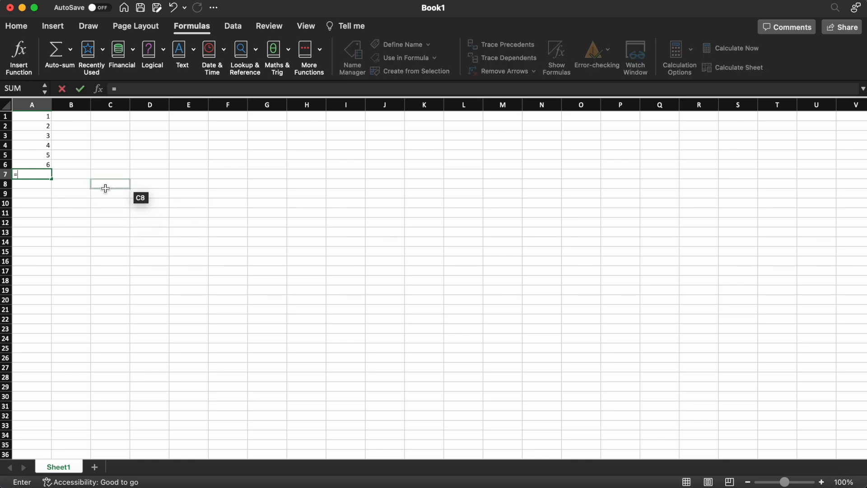
key(Up)
key(Up)
key(Up)
key(Up)
key(Up)
key(Up)
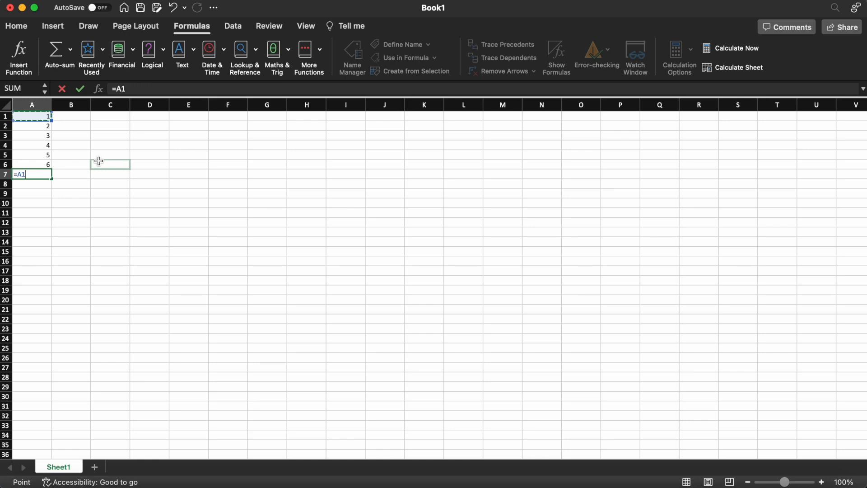
text(+)
key(Up)
key(Up)
key(Up)
key(Up)
key(Up)
text(+)
key(Up)
key(Up)
key(Up)
key(Up)
text(+)
key(Up)
key(Up)
key(Up)
text(+)
key(Up)
key(Up)
text(+)
key(Up)
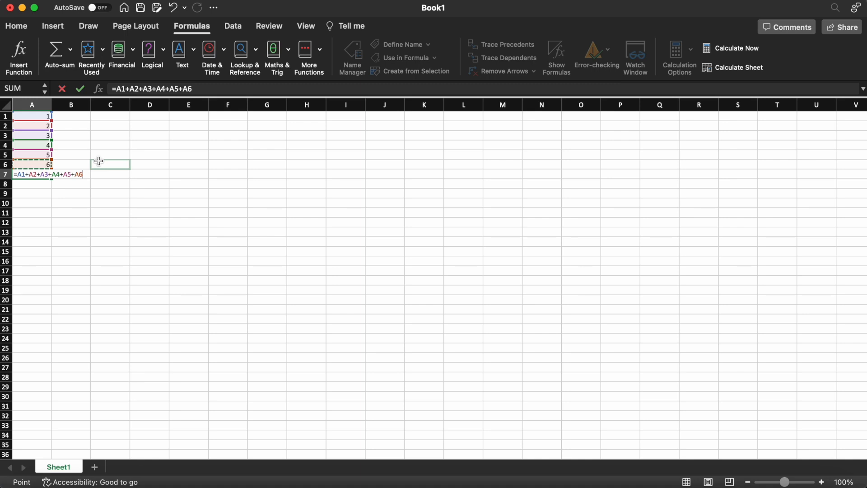
key(Return)
key(Up)
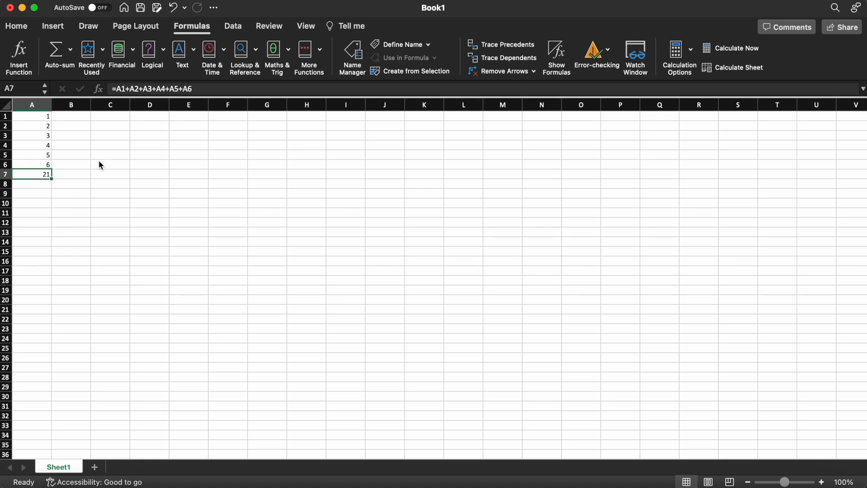
key(super+z)
Enter a SUM formula in cell A7 that totals the range A1:A6
text(=sum)
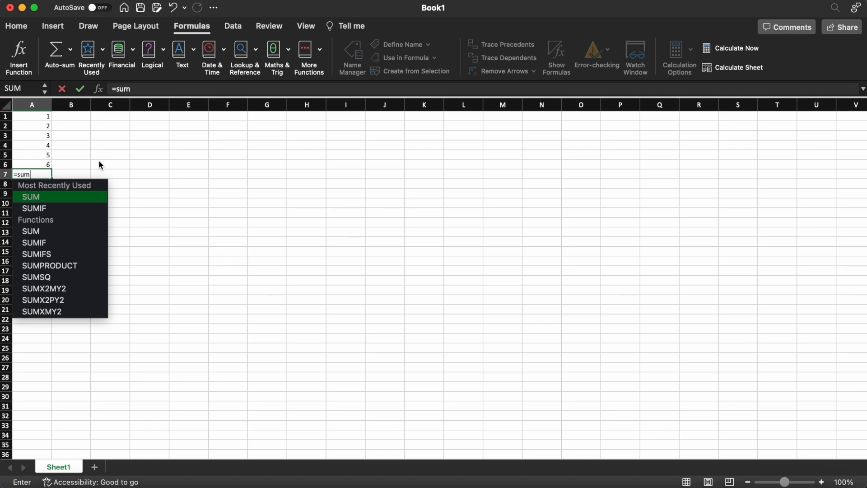
text(()
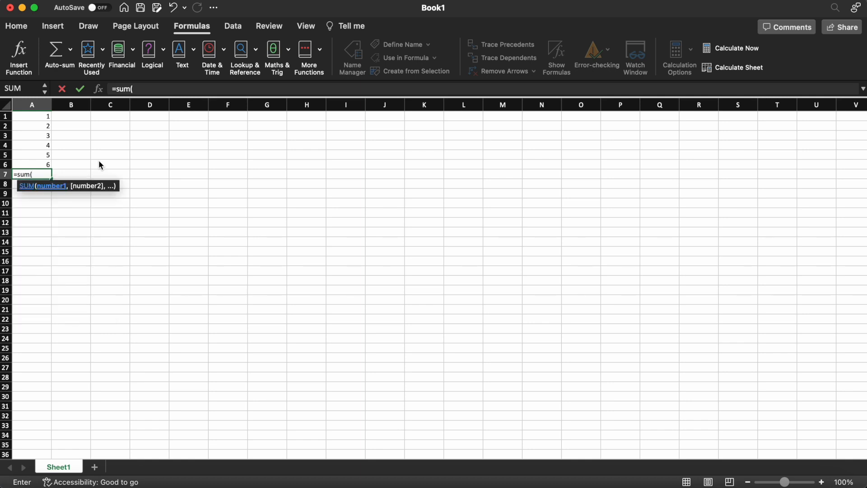
key(Up)
key(Up)
key(Up)
key(Up)
key(Up)
key(Up)
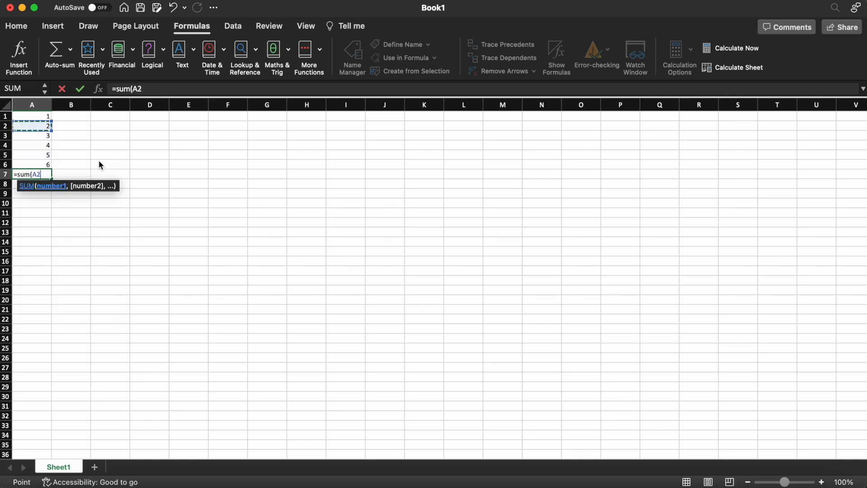
key(shift+Down)
key(shift+Down)
key(shift+Down)
key(shift+Down)
key(shift+Down)
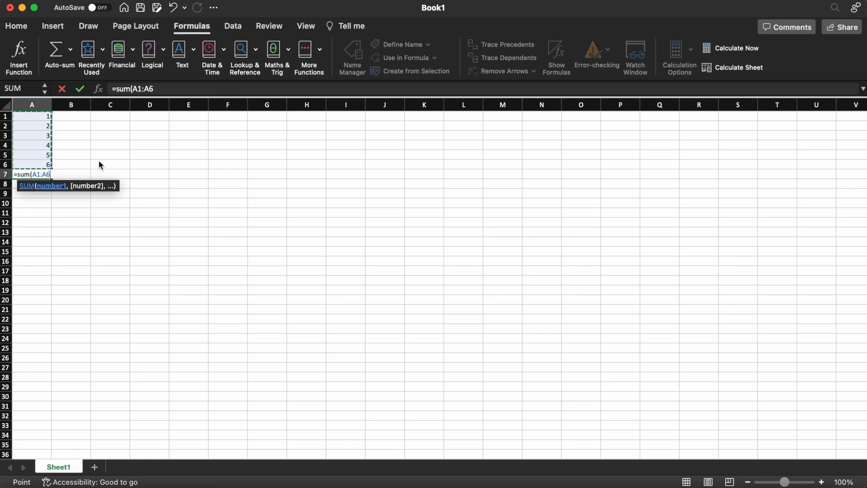
text())
key(Return)
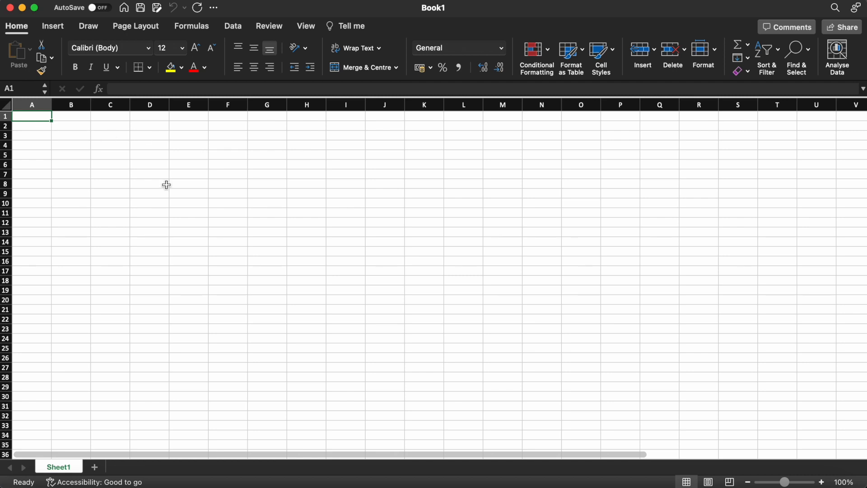
Name cell A1 myCell1 and cell B1 myCell2
click(24, 87)
text(myCell1)
key(Return)
click(72, 116)
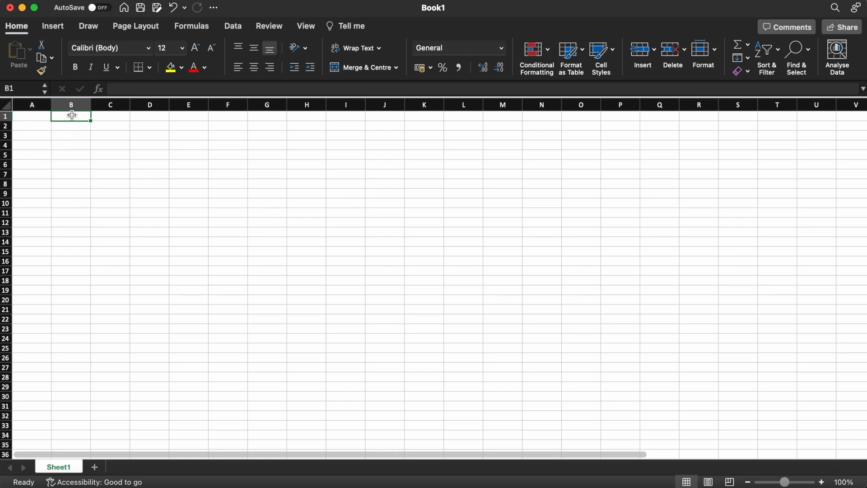
click(22, 89)
text(myCell2)
key(Return)
Enter the formula =myCell1/myCell2 in cell C1
click(116, 117)
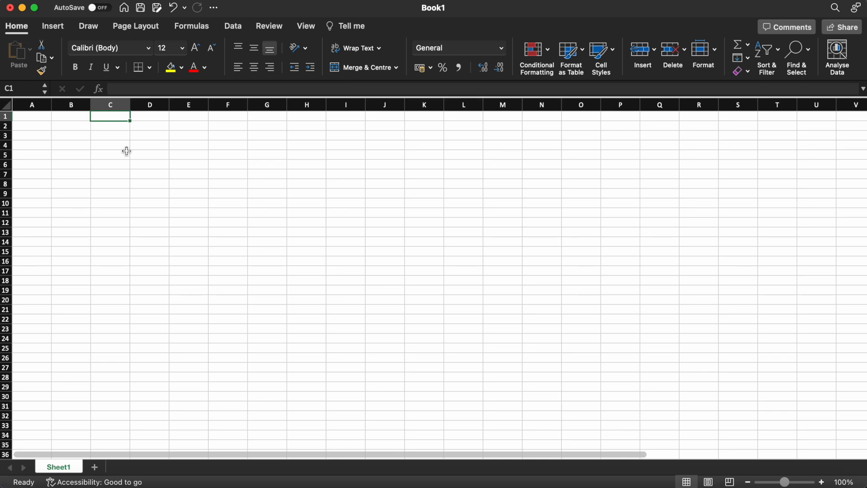
text(=)
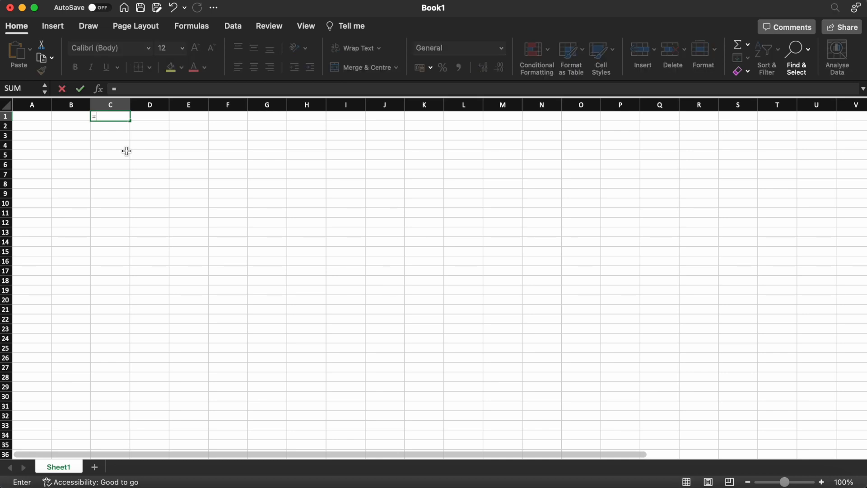
text(myCe)
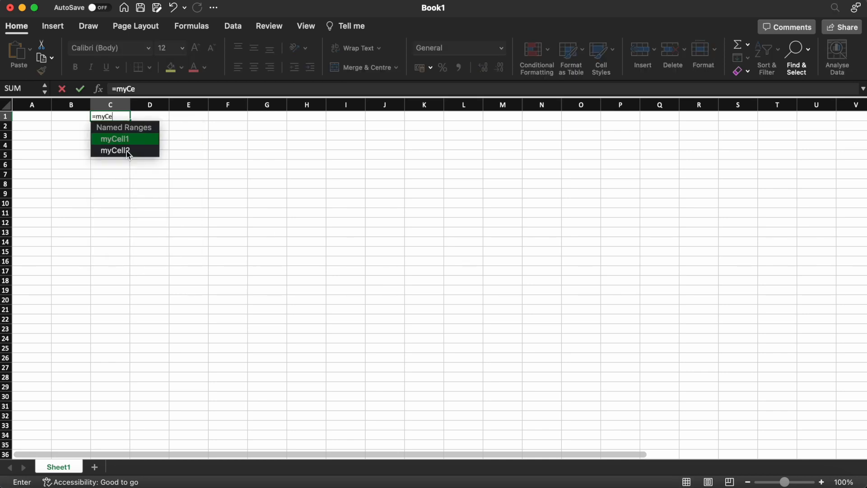
text(ll)
text(1)
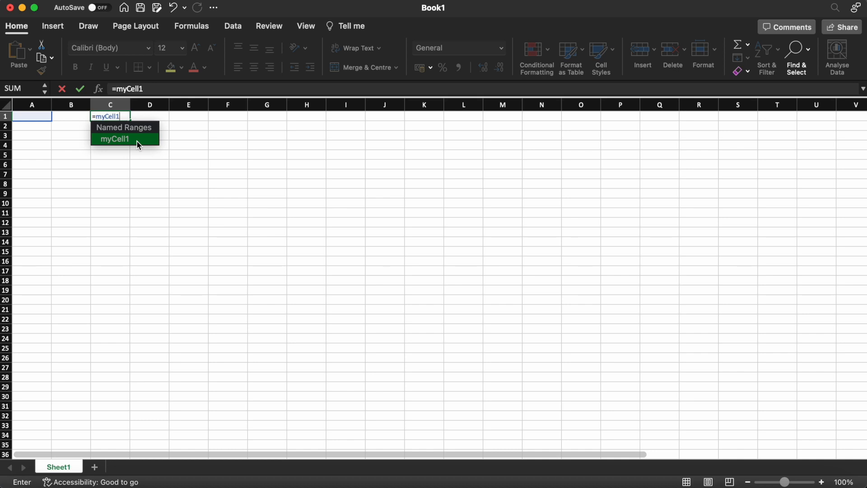
text(/my)
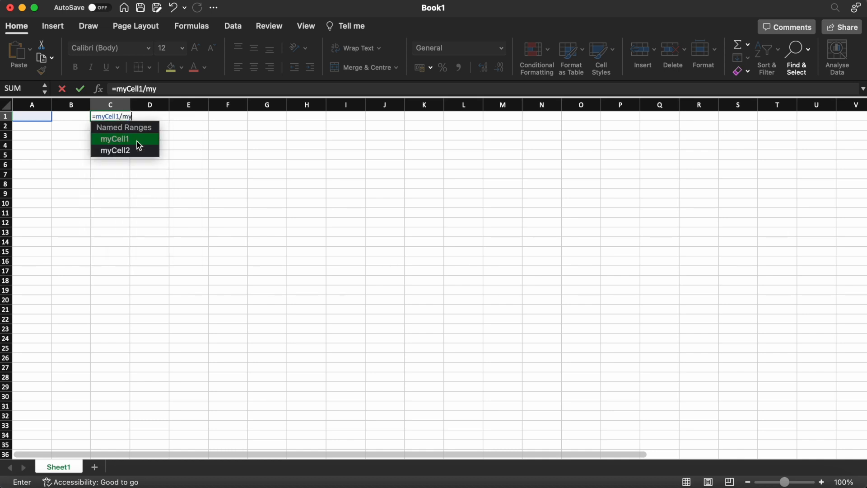
text(Cell2)
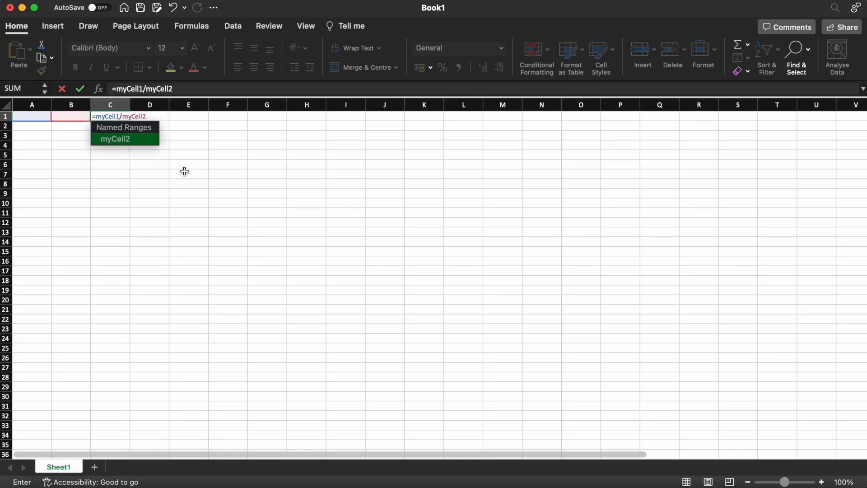
key(Return)
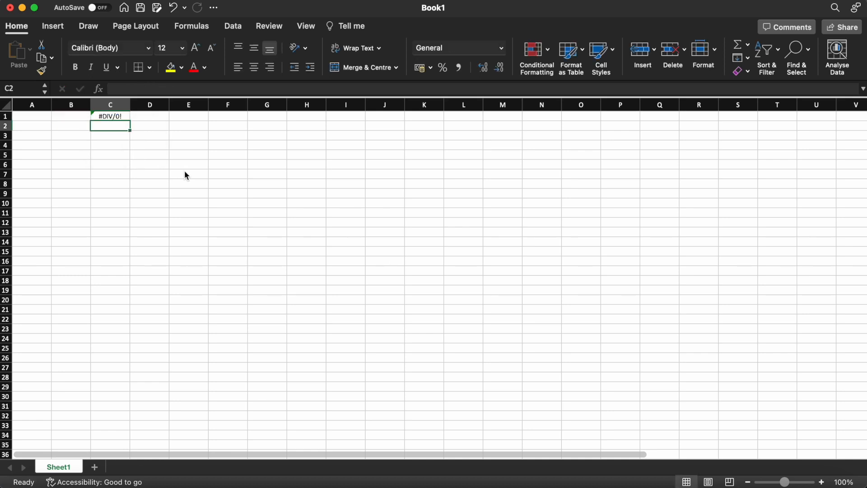
Enter 4 in cell A1 and 2 in cell B1 as the values the formula uses
key(Up)
key(Left)
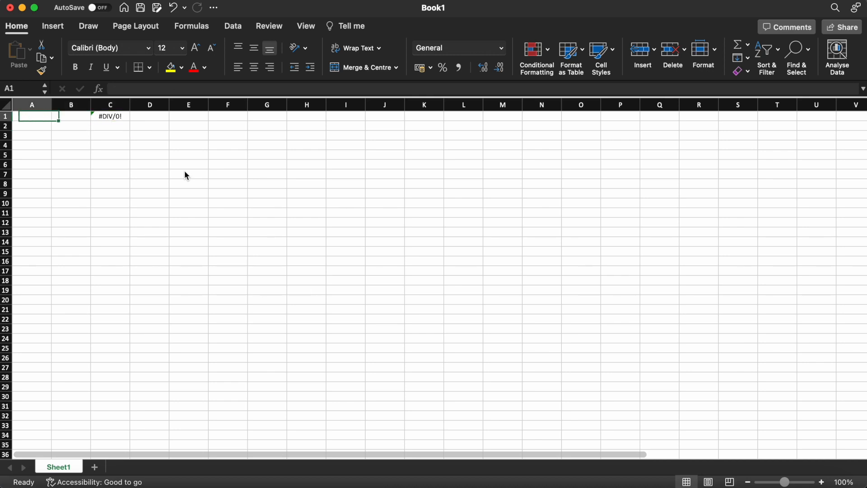
key(Left)
key(Right)
key(Right)
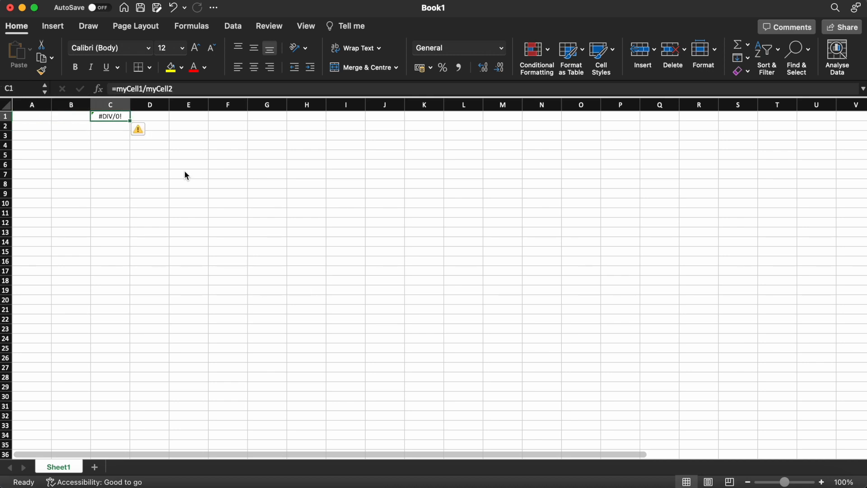
key(Left)
key(Left)
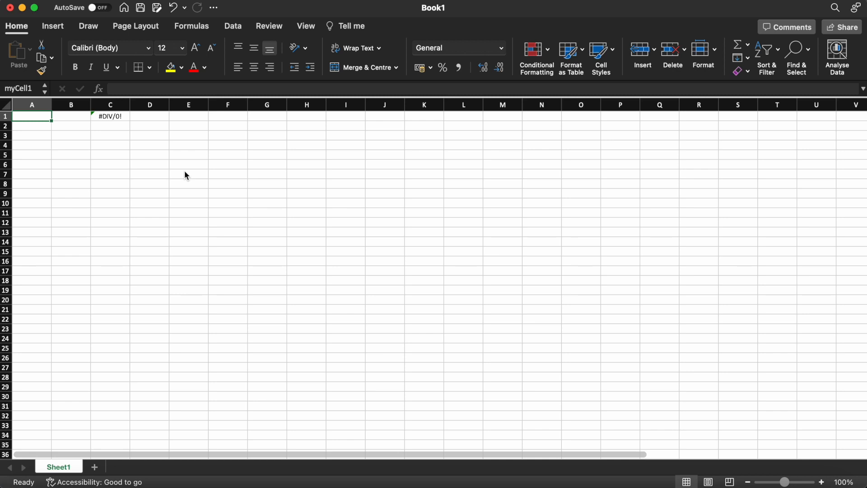
text(4)
key(Return)
key(Up)
key(Right)
text(2)
key(Return)
key(Right)
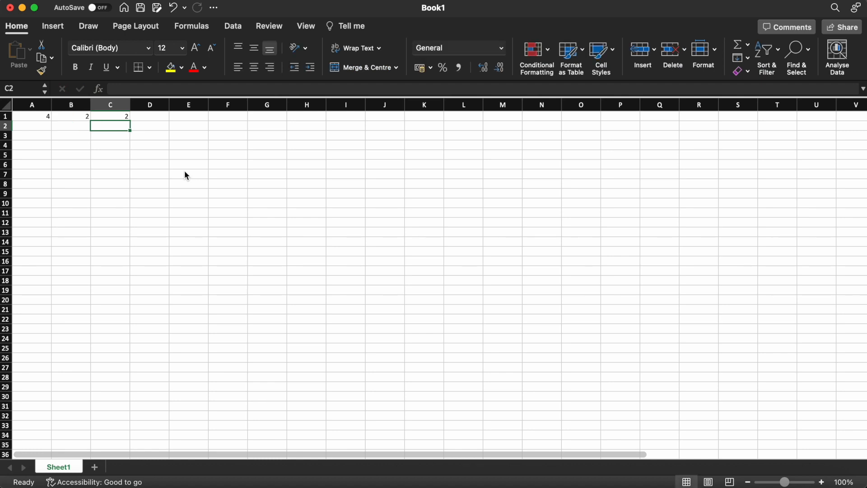
Replace the formula in cell C1 with =myCell1-myCell2
key(Up)
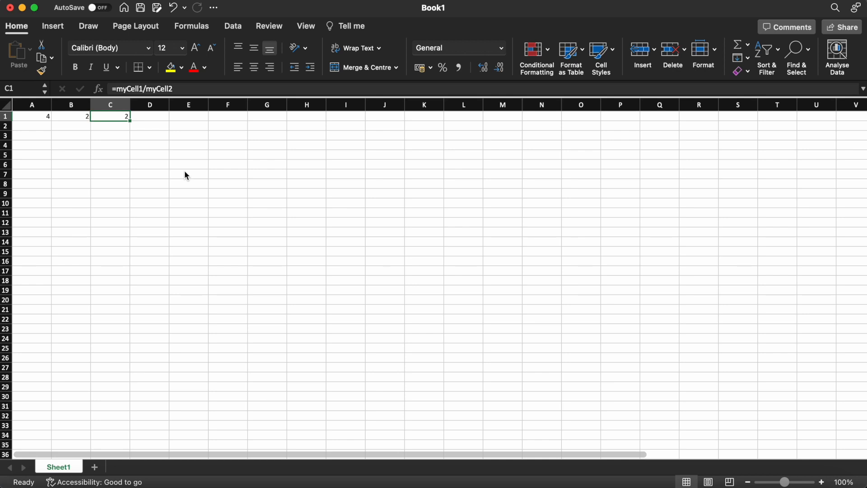
text(=my)
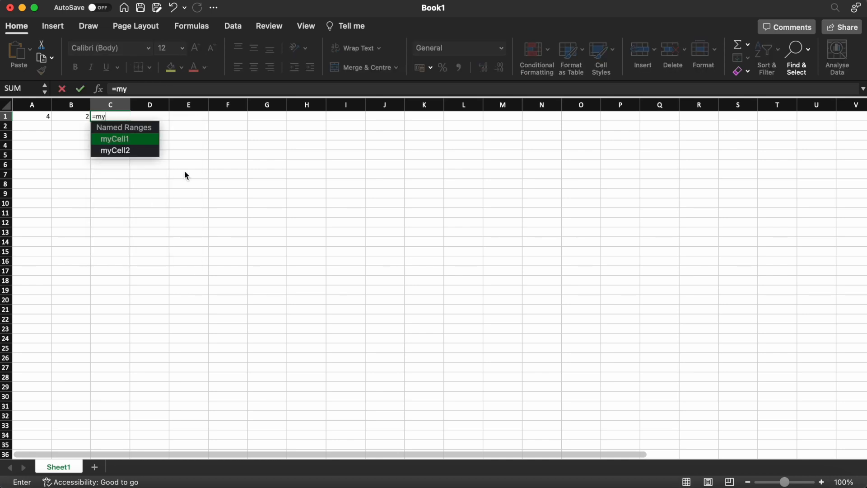
text(Cell1)
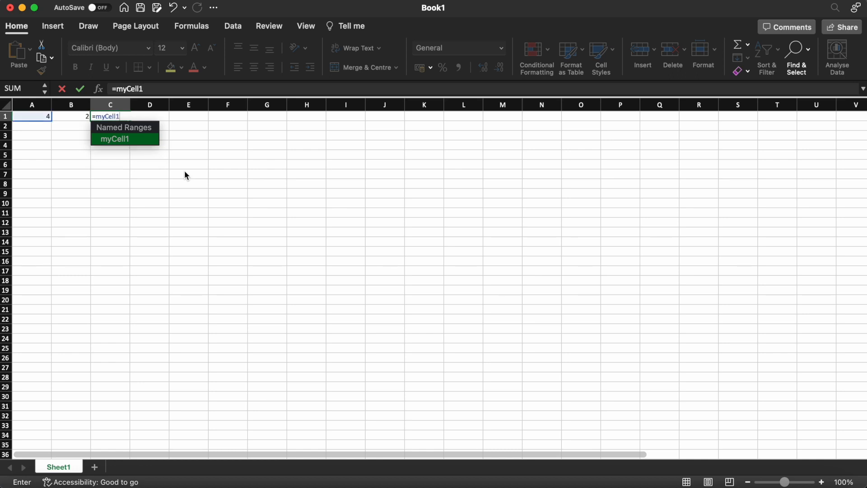
text(-m)
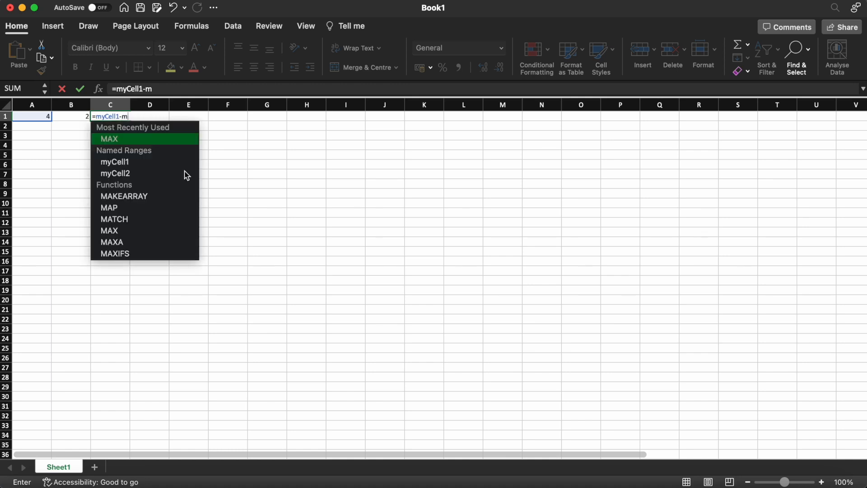
text(yCell2)
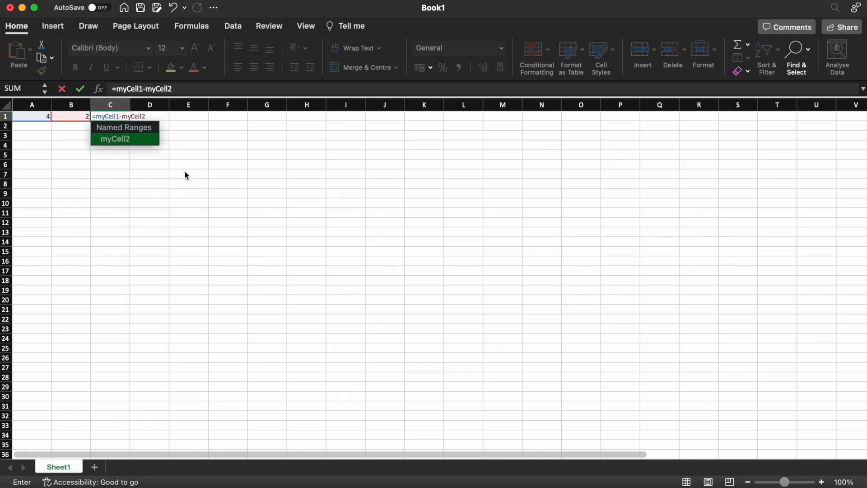
key(Return)
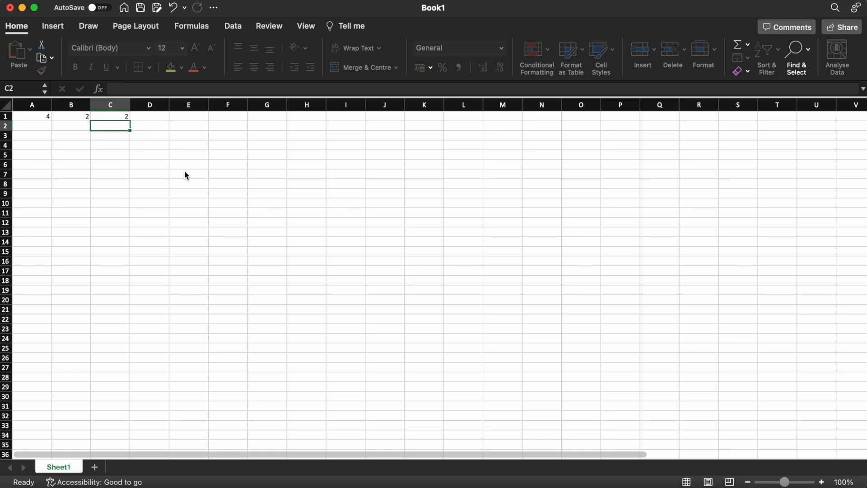
Change the value in cell B1 to 3 and select the formula cell C1
key(Left)
key(Right)
key(Left)
key(Left)
key(Right)
key(Left)
key(Right)
text(3)
key(Return)
key(Up)
key(Right)
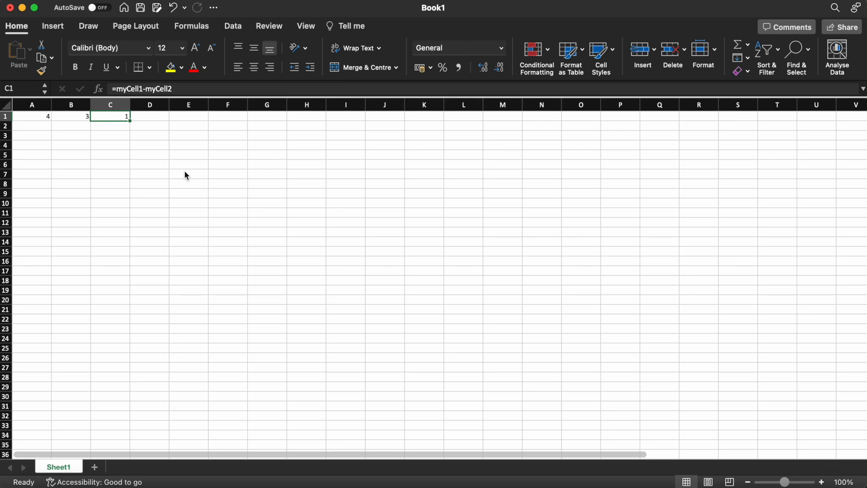
Clear the contents of cells A1 through C1
key(Left)
key(Left)
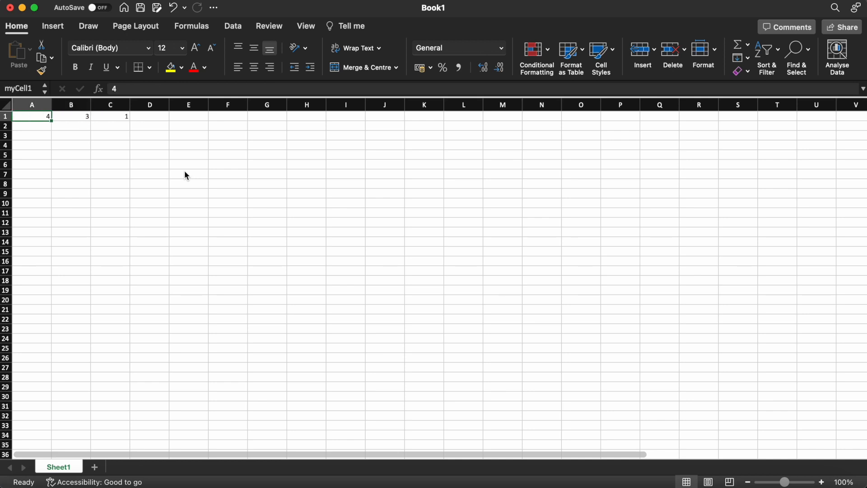
key(shift+Right)
key(shift+Right)
key(Delete)
Enter the numbers 1, 2, 3, 4 and 5 down column A in cells A1 through A5
text(1)
key(Return)
text(2)
key(Return)
text(3)
key(Return)
text(4)
key(Return)
text(5)
key(Return)
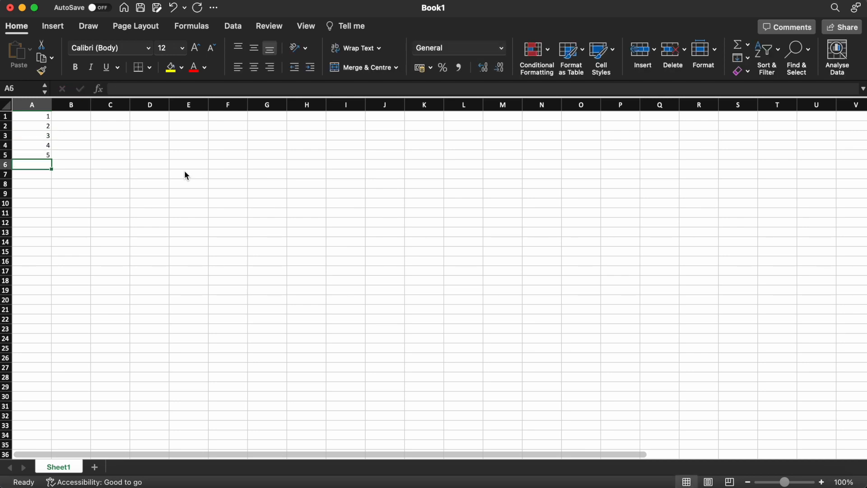
Select cells A1 through A5 and name the range myRange1
key(Up)
key(Up)
key(Up)
key(Up)
key(Up)
key(Down)
key(Down)
key(Down)
key(Down)
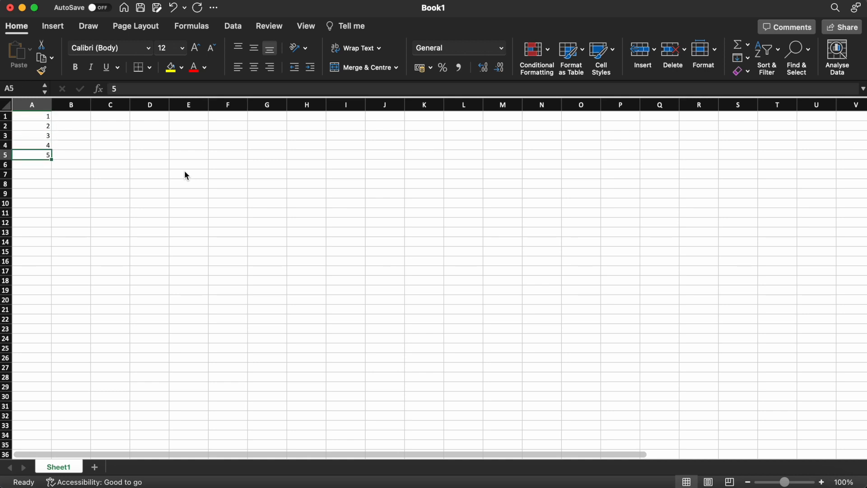
key(Up)
key(Up)
key(Up)
key(Up)
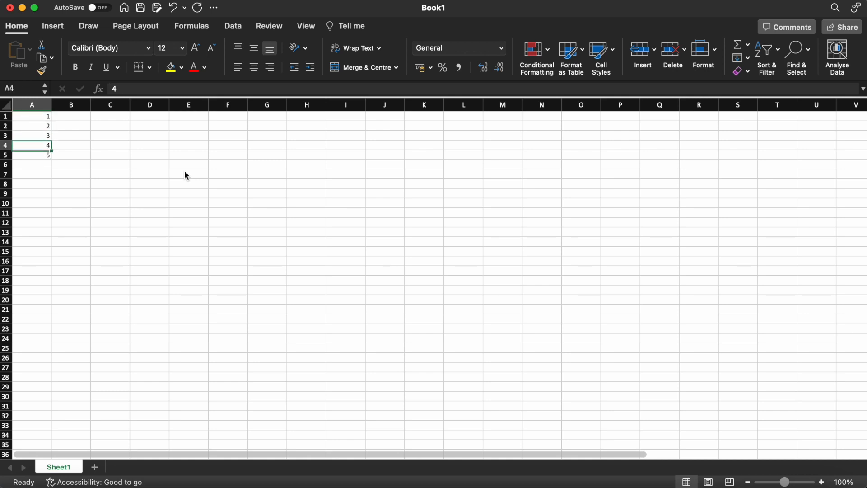
key(shift+Down)
key(shift+Down)
key(shift+Down)
key(shift+Down)
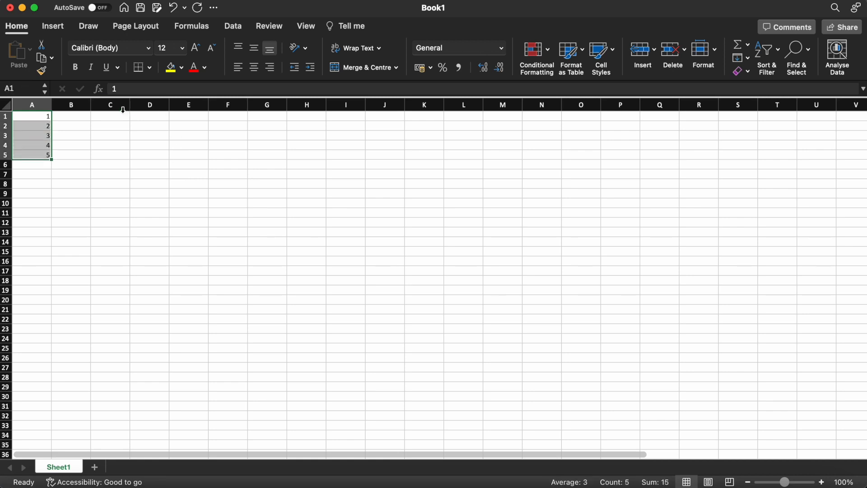
click(23, 93)
text(myRange1)
key(Return)
Deselect the range and reselect cells A1 through A5 to check the name assigned to it
click(116, 119)
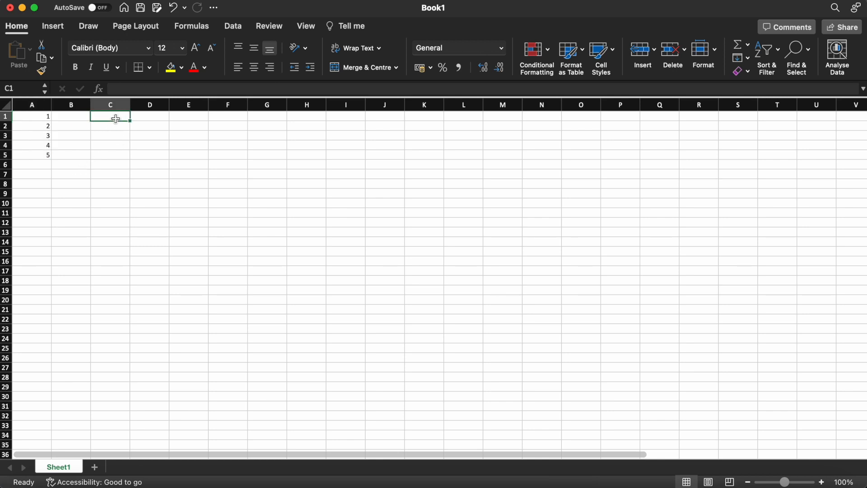
click(41, 118)
drag(41, 118, 43, 155)
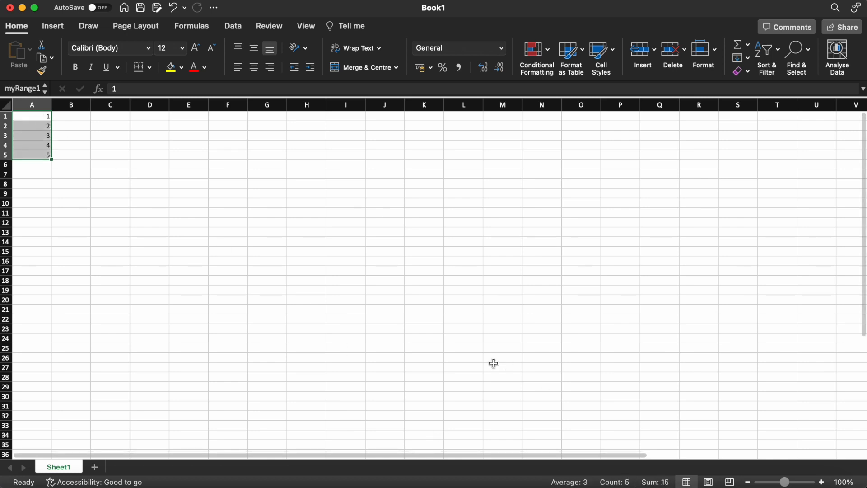
Enter the formula =SUM(myRange1) in cell C1 to total the named range
click(118, 117)
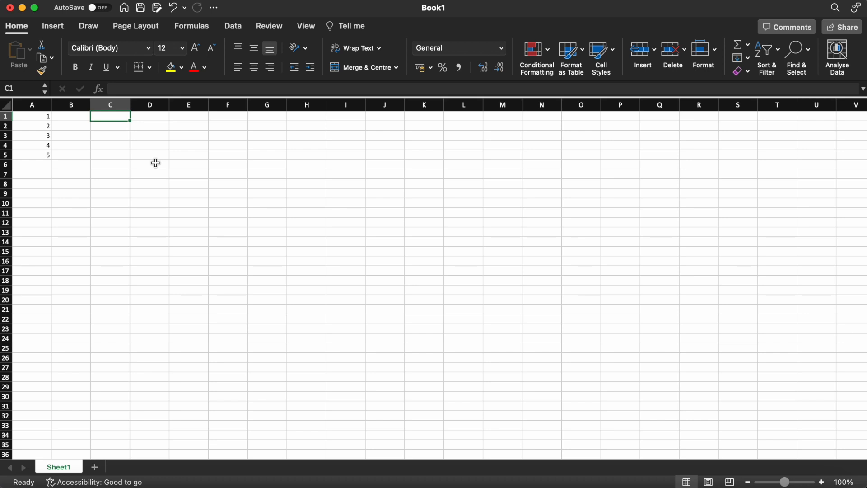
text(=sum()
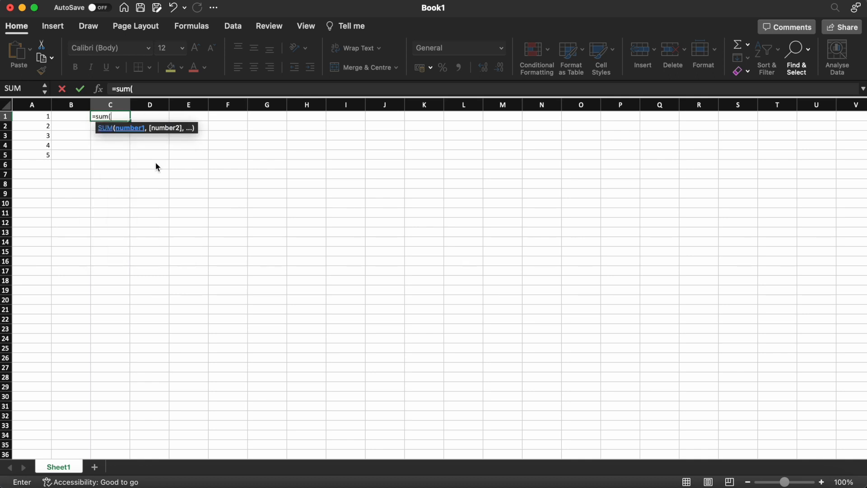
text(my)
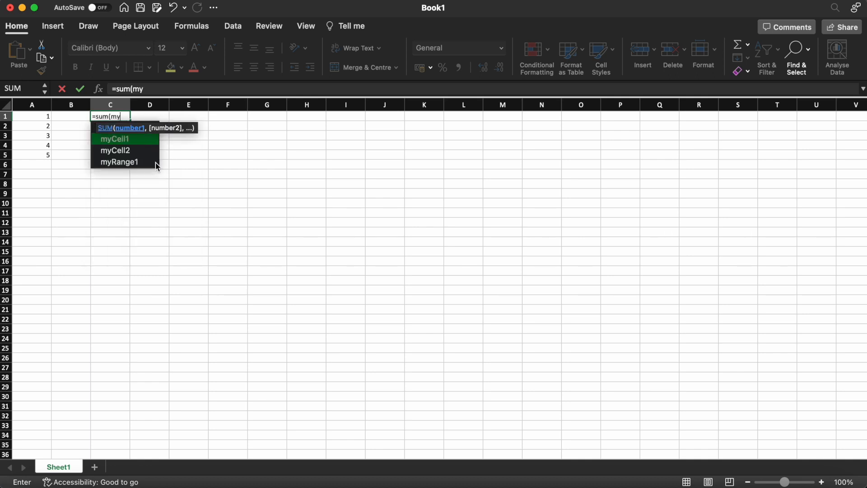
text(Ran)
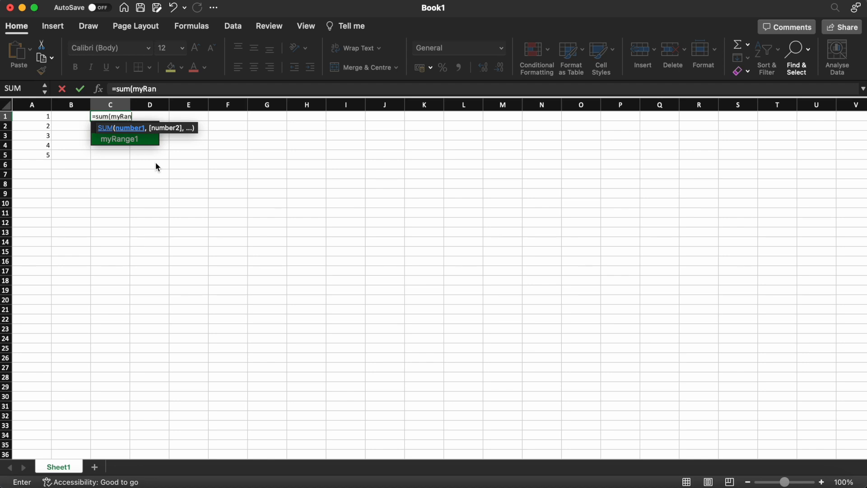
text(ge1)
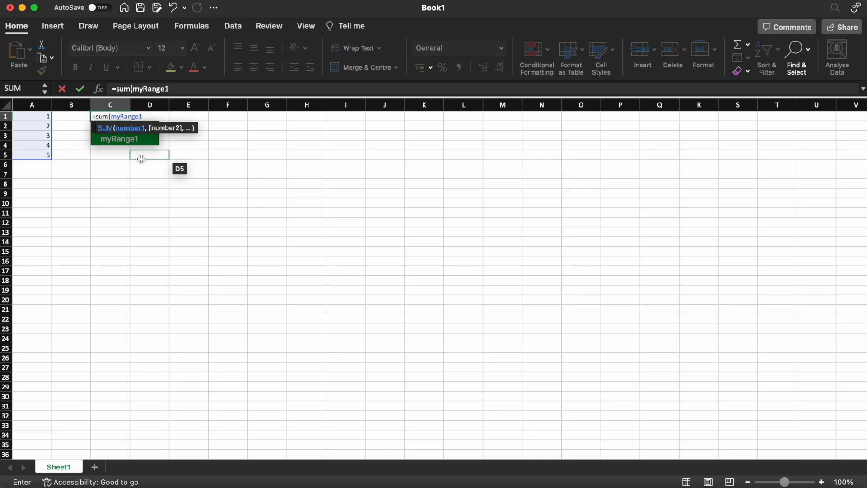
text())
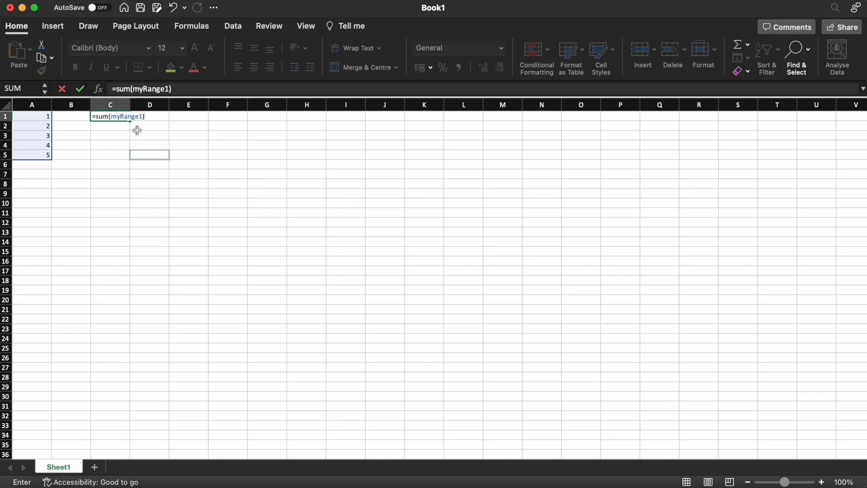
key(Return)
key(Up)
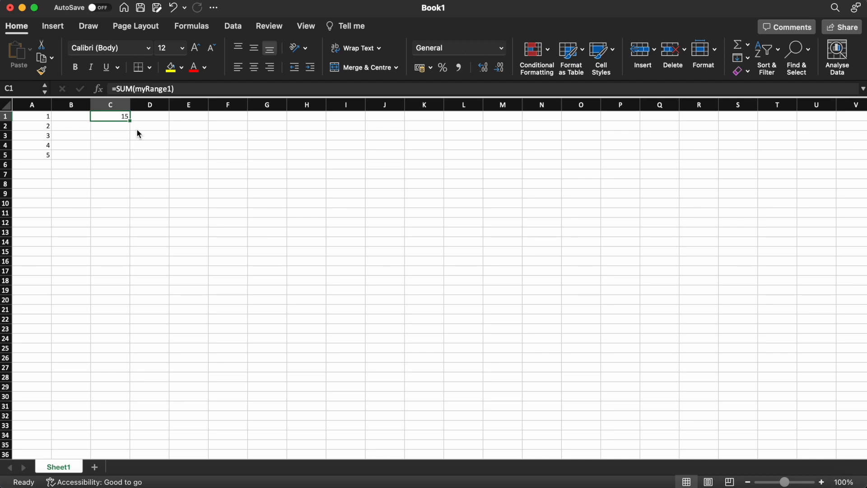
Replace the formula in cell C1 with =MAX(myRange1) to get the named range's largest value
key(Delete)
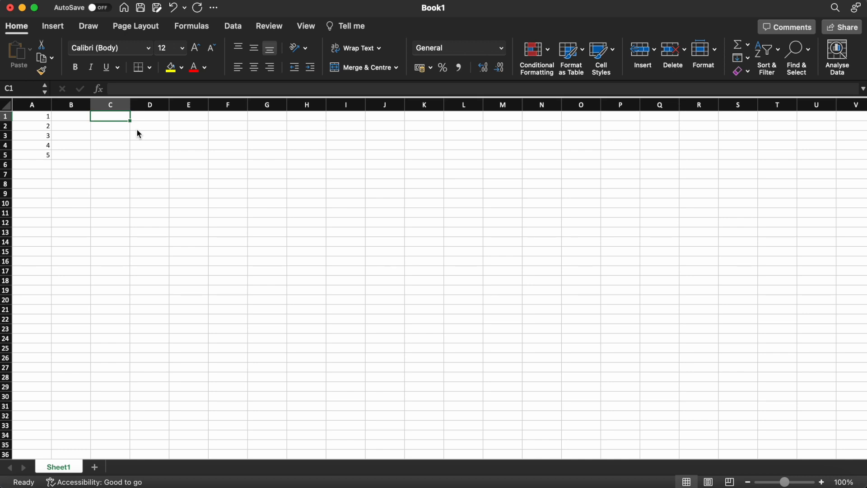
text(=)
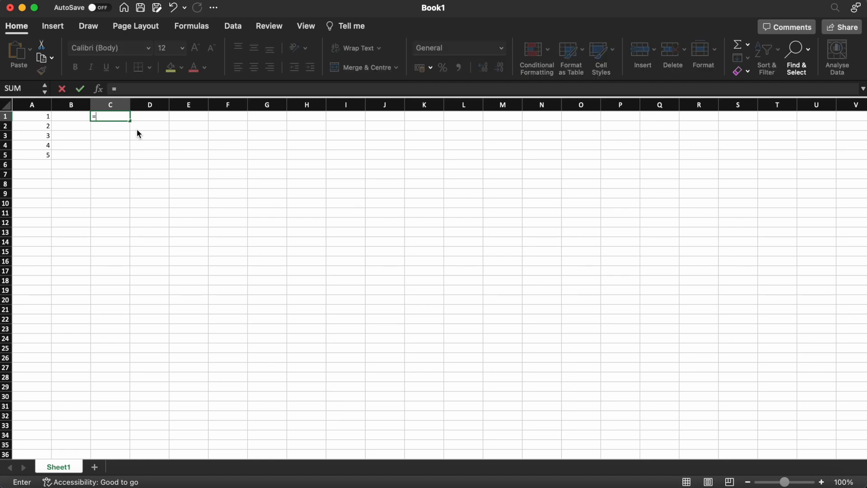
text(max)
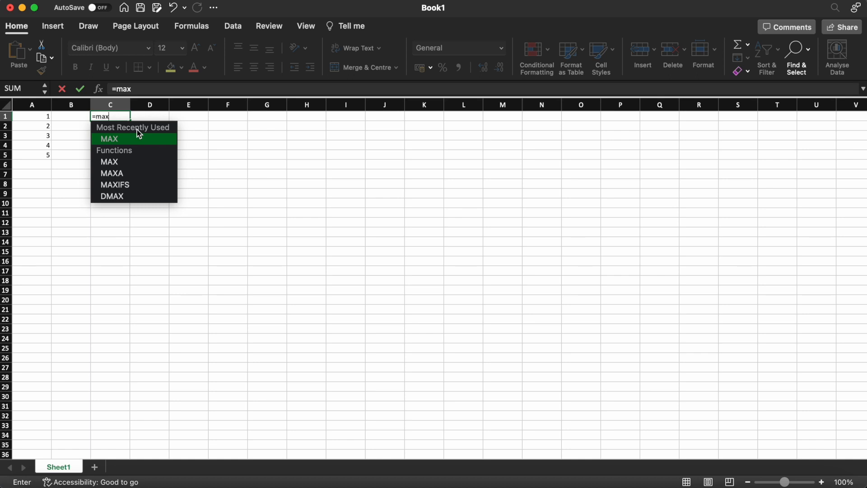
text(()
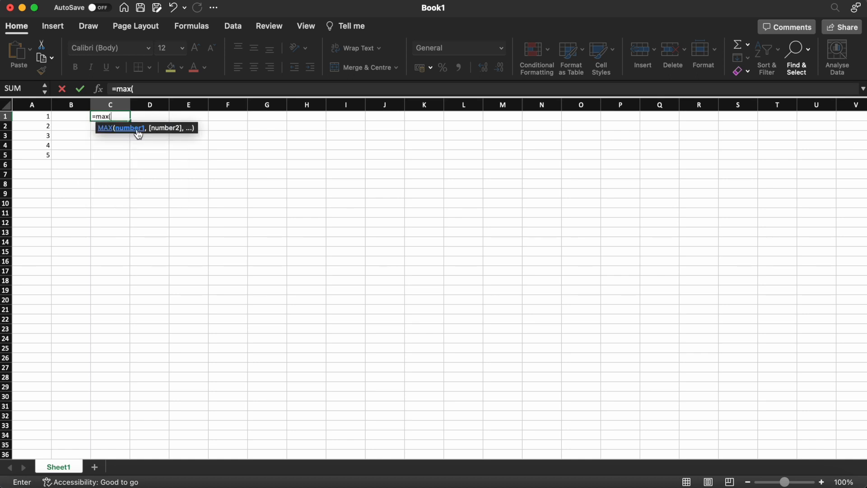
text(myRange1)
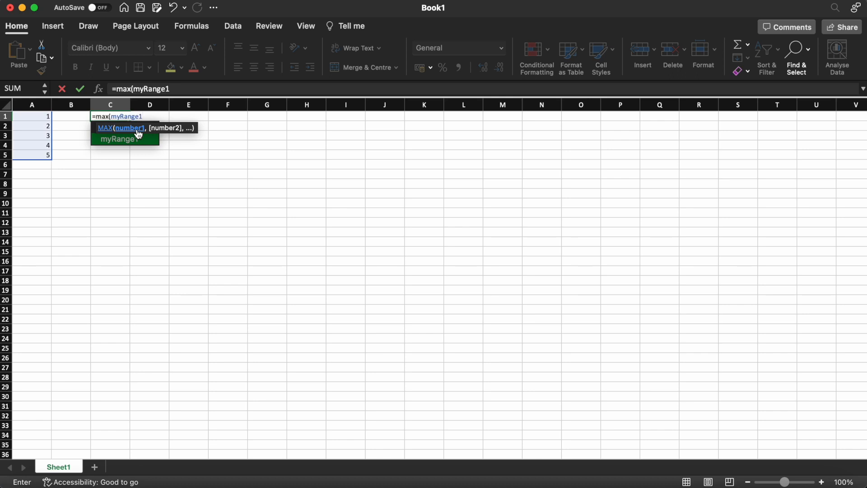
text())
key(ctrl+Return)
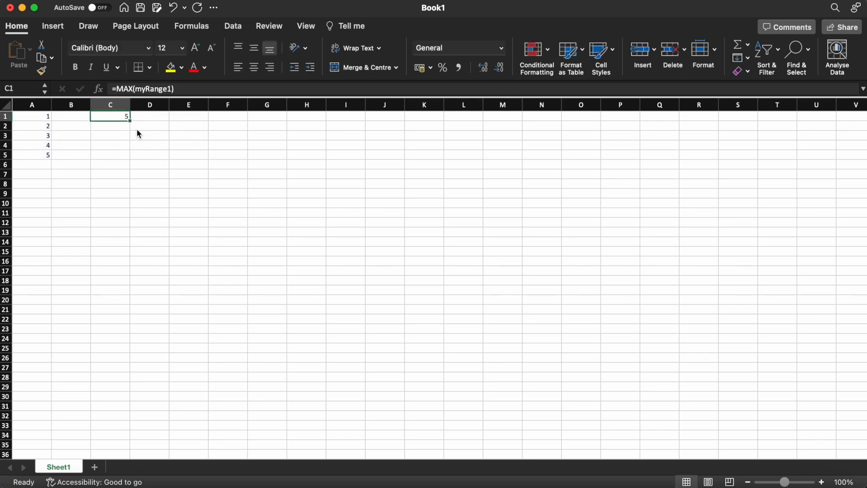
Enter the formula =MIN(myRange1) in cell C2 to get the named range's smallest value
key(Return)
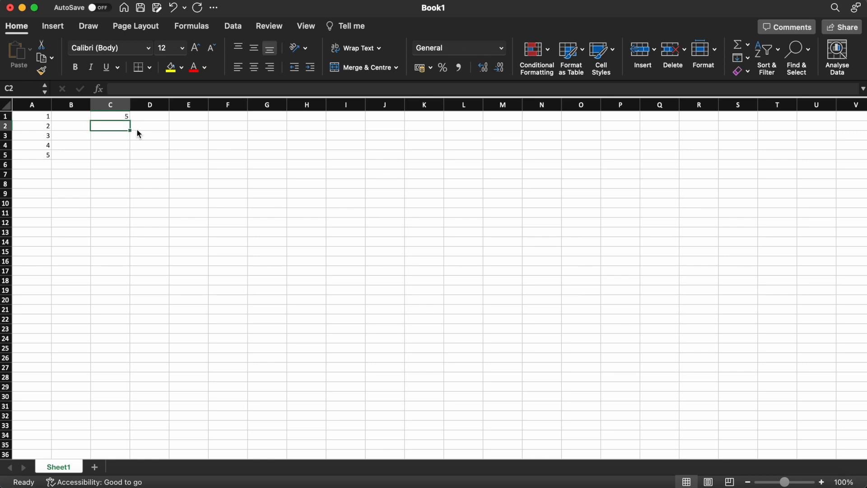
text(=min)
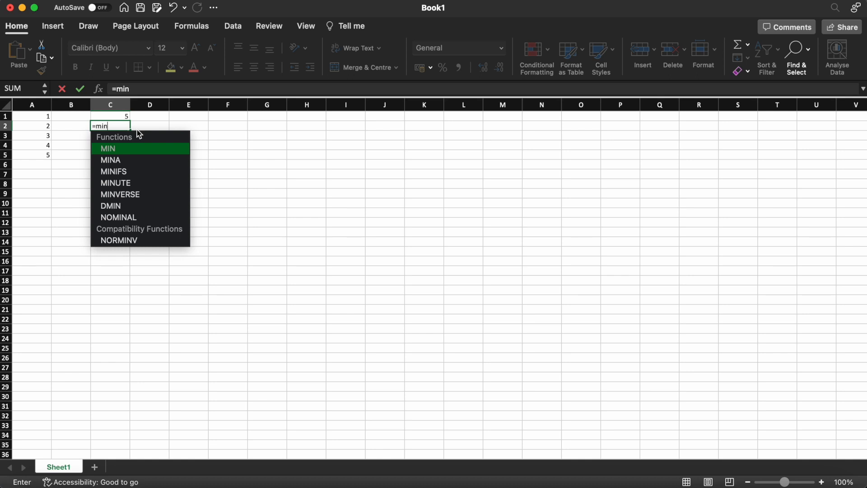
text((myRange1)
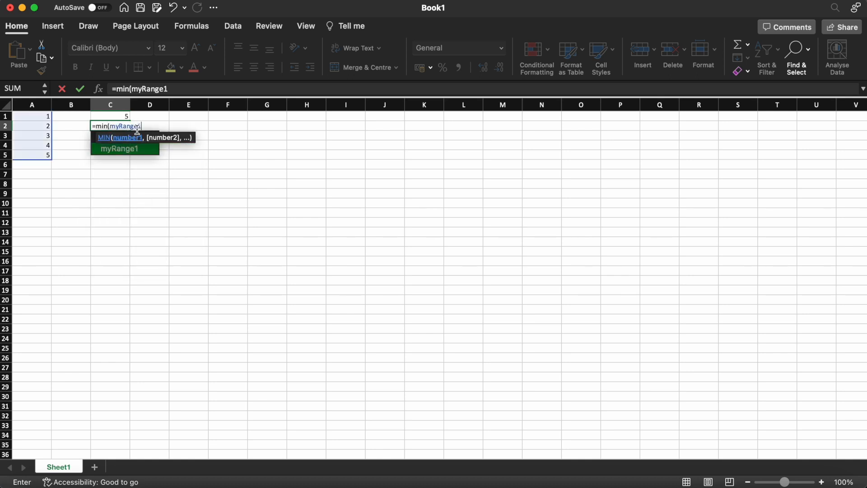
text())
key(Return)
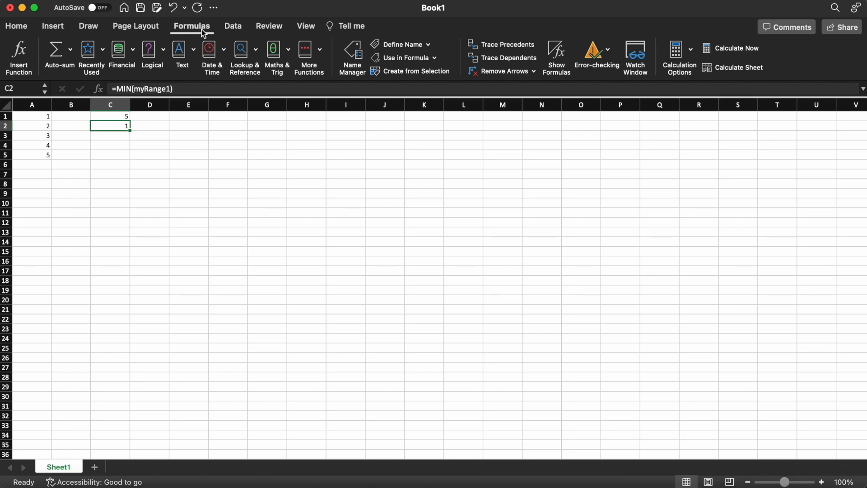
Redefine the name myCell1 in the Name Manager to refer to =Sheet1!$A$2, and close the manager
click(358, 58)
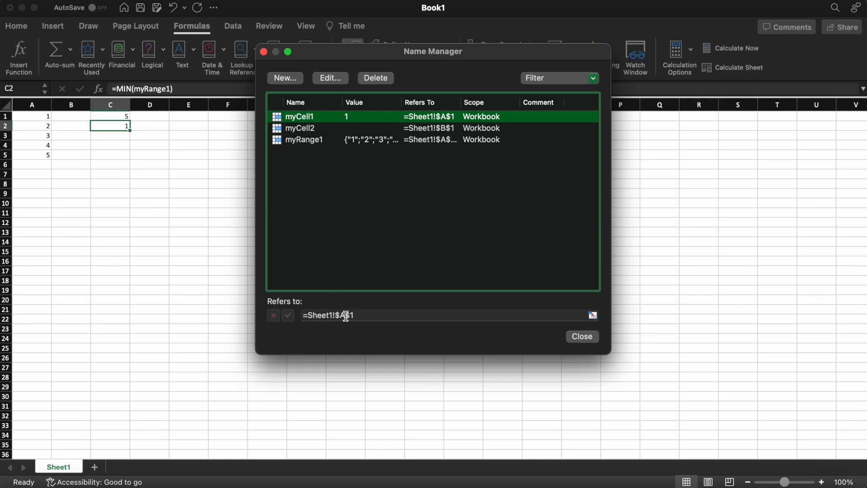
click(361, 317)
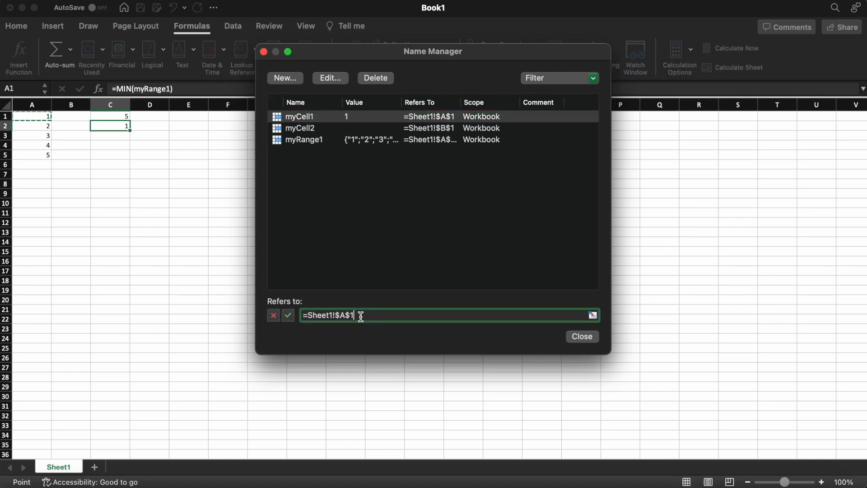
key(BackSpace)
text(2)
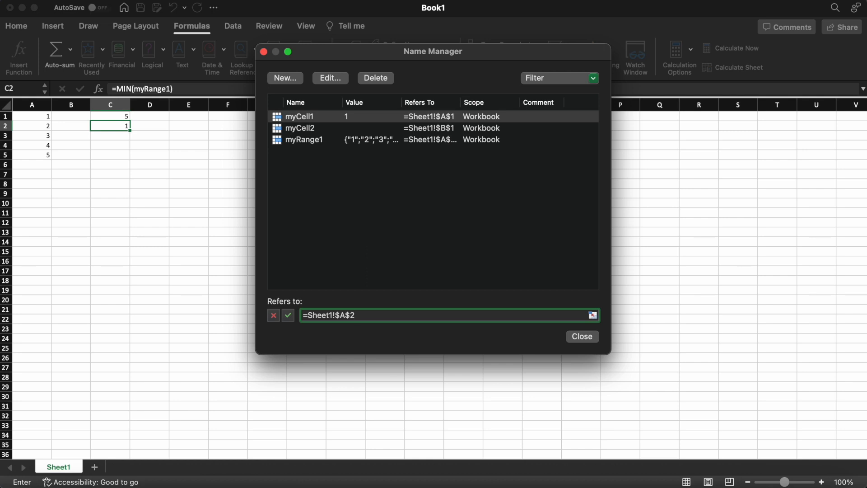
click(289, 316)
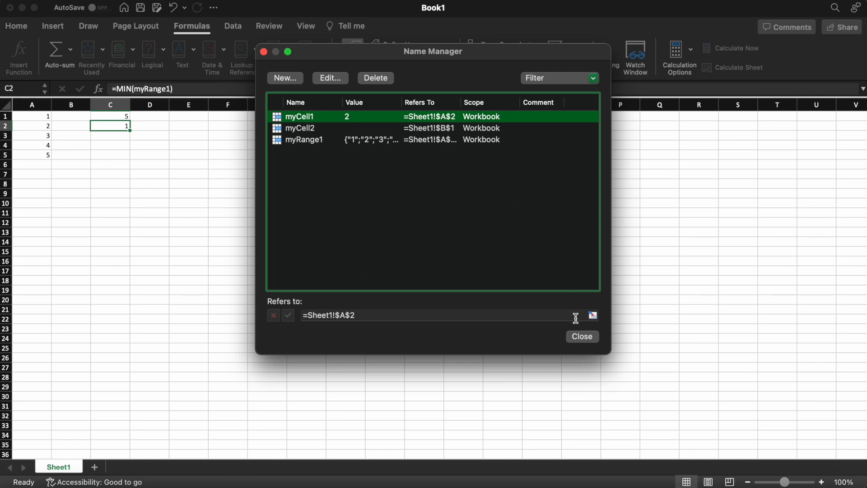
click(581, 340)
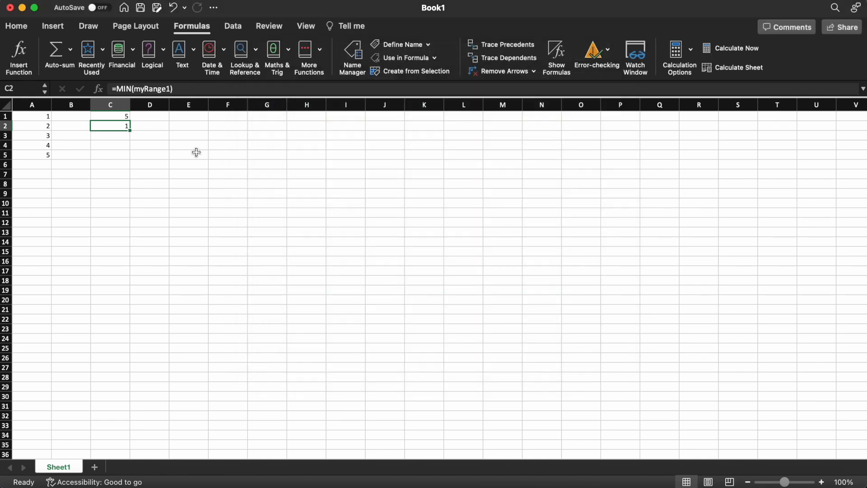
Enter the formula =myCell1 in cell E1 to return the value of the redefined name
click(186, 117)
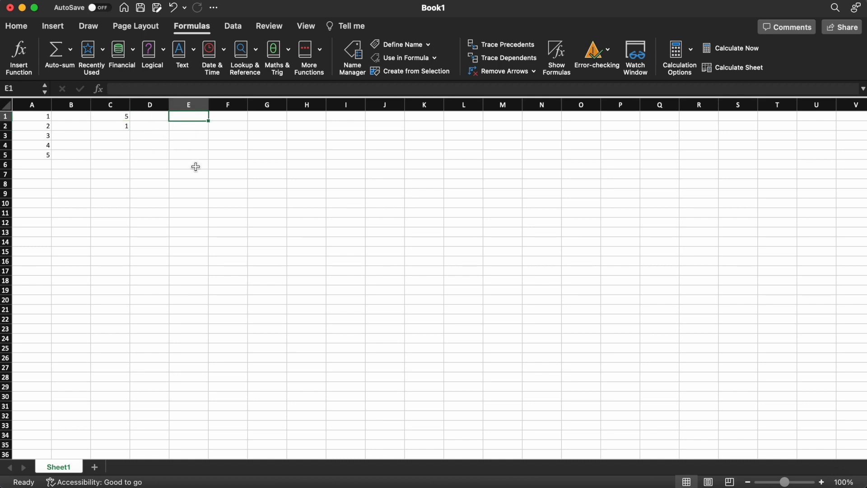
text(=)
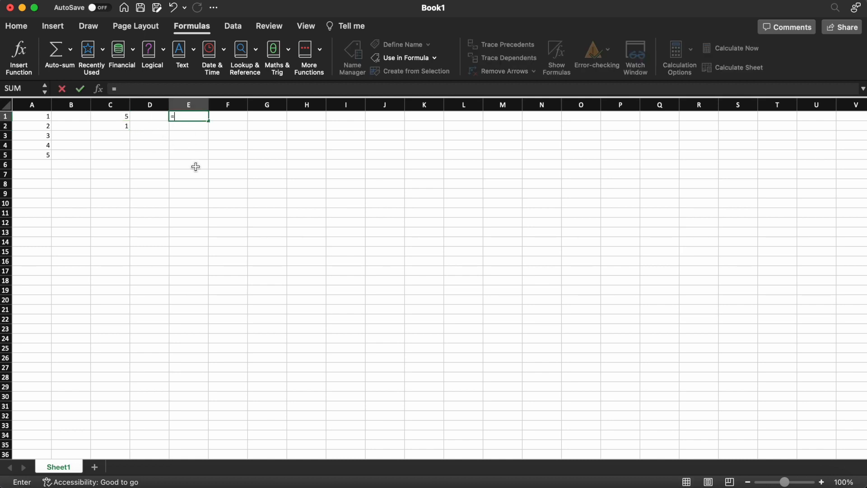
text(myCel)
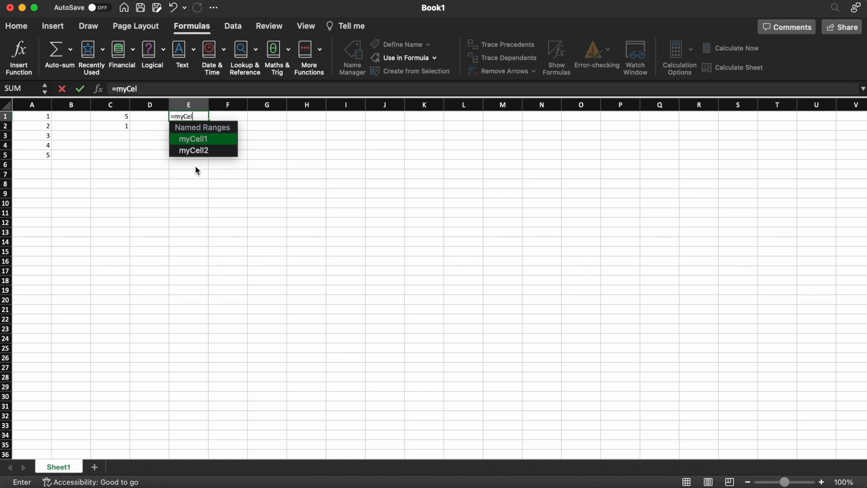
text(l1)
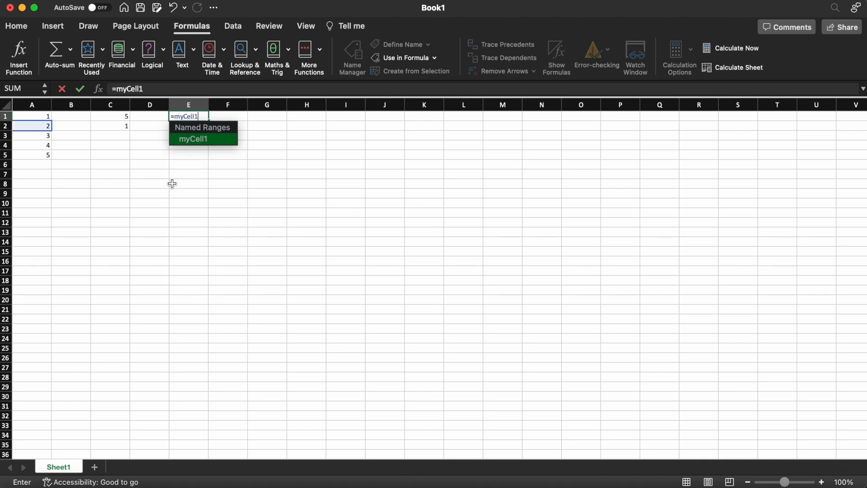
key(Return)
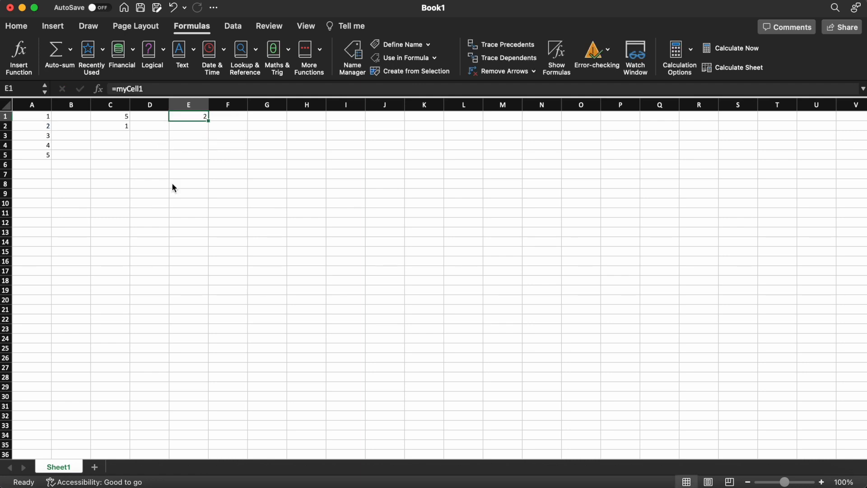
Delete the name myCell1 from the workbook in the Name Manager
click(350, 55)
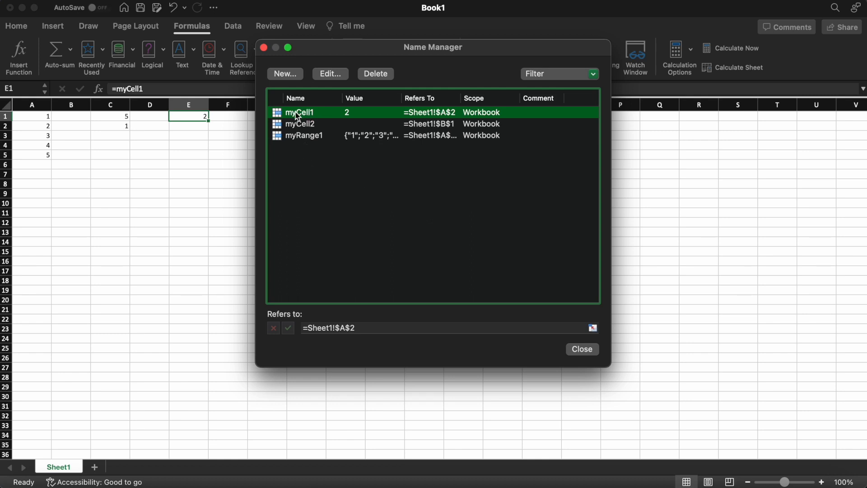
click(381, 75)
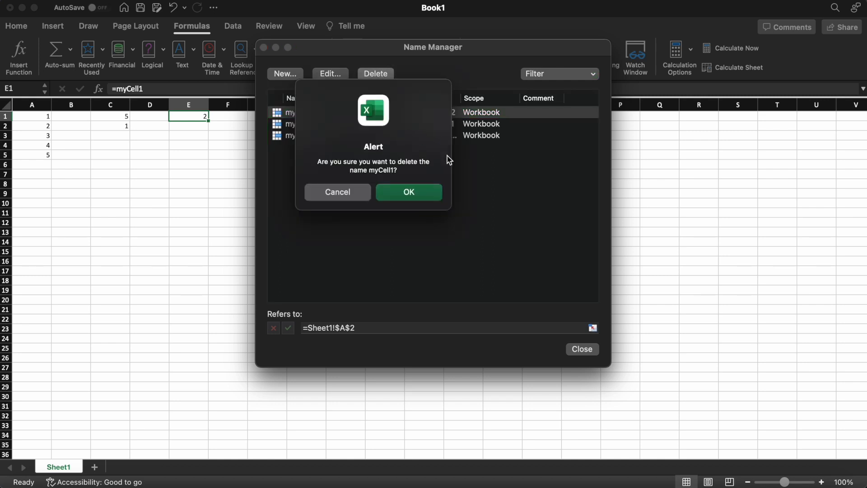
click(411, 194)
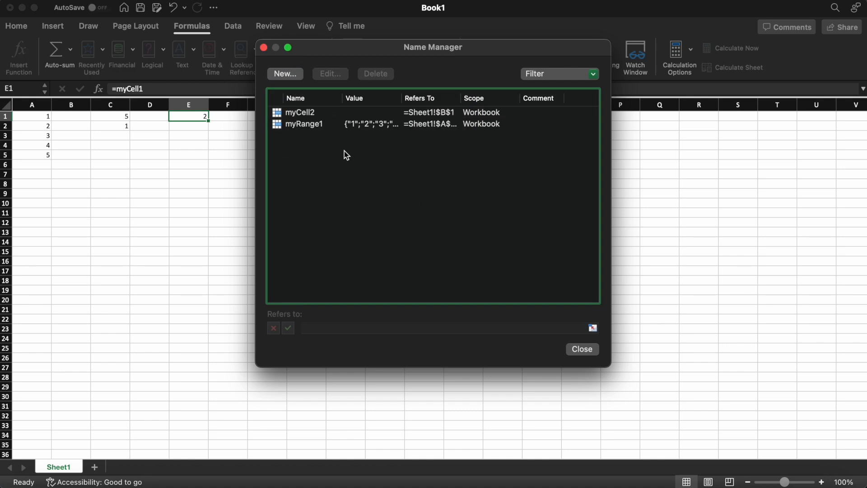
Redefine the name myRange1 to refer to =Sheet1!$A$1:$A$4
click(308, 125)
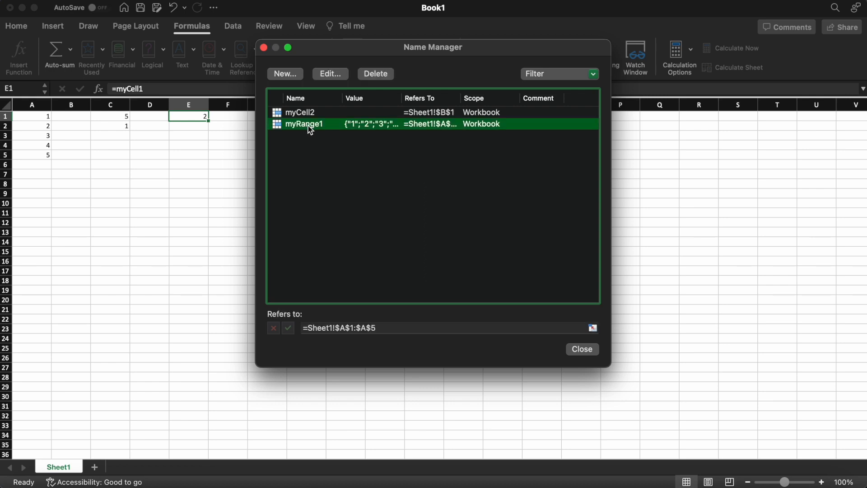
click(381, 328)
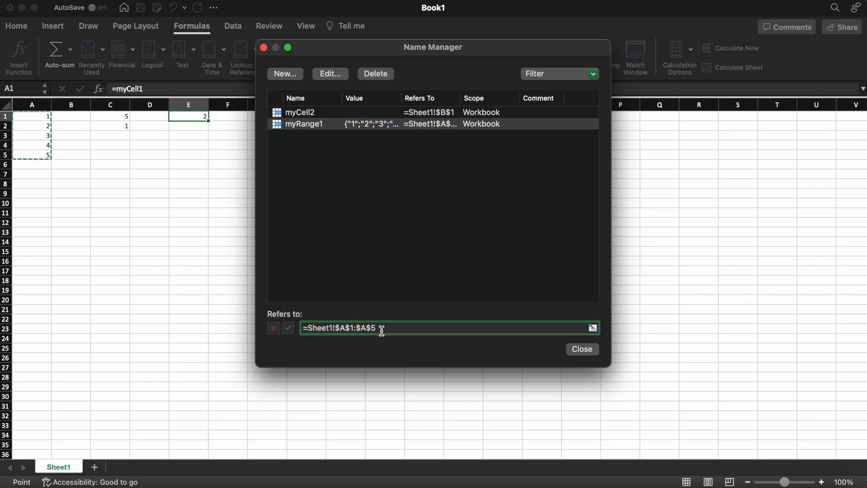
key(shift+Left)
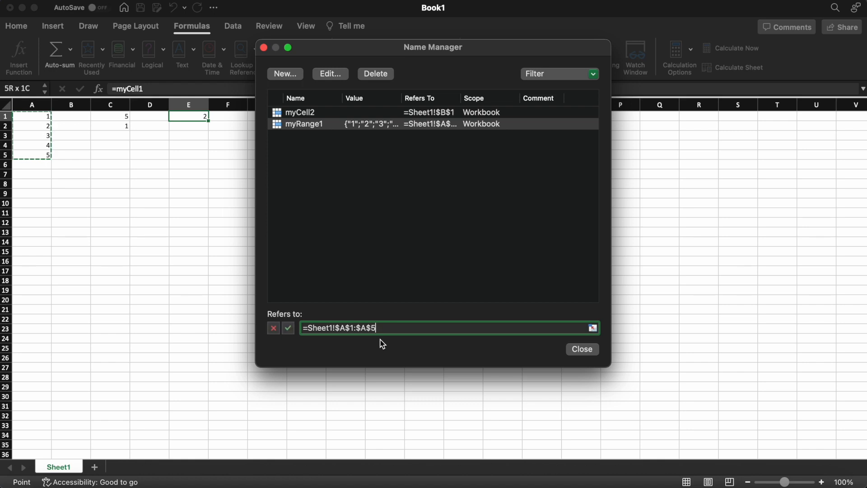
key(BackSpace)
text(6)
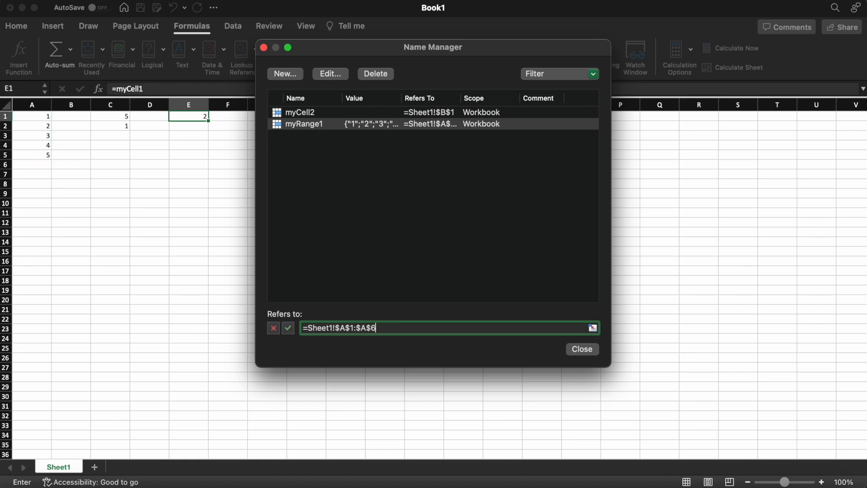
key(BackSpace)
text(4)
click(289, 328)
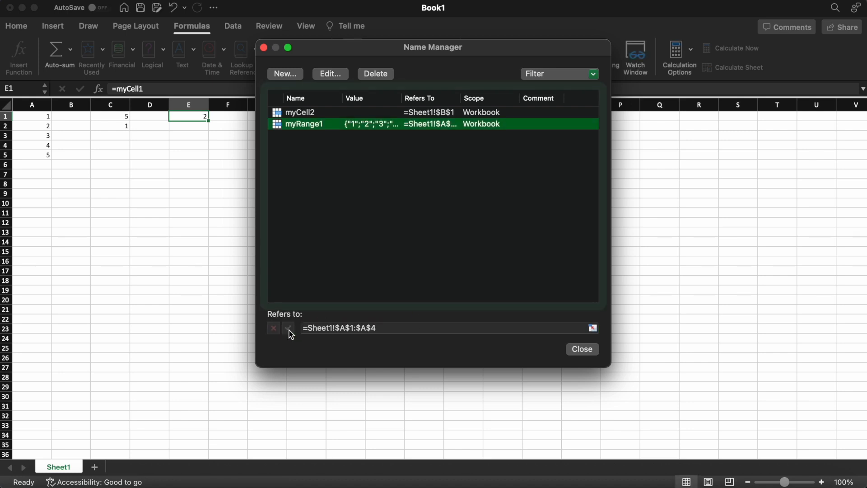
Close the Name Manager and inspect the formula in cell C1
click(582, 350)
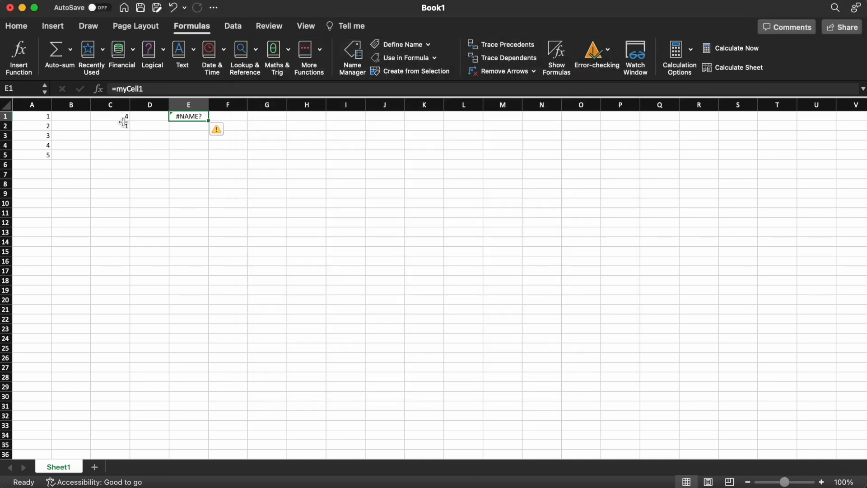
click(119, 118)
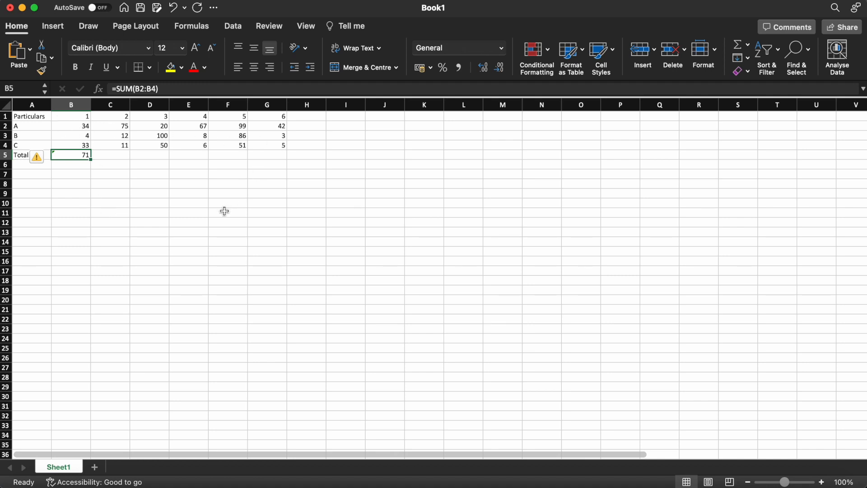
Examine the cells B2:B4 that the Total formula in B5 adds up, returning to B5
key(Up)
key(Up)
key(Up)
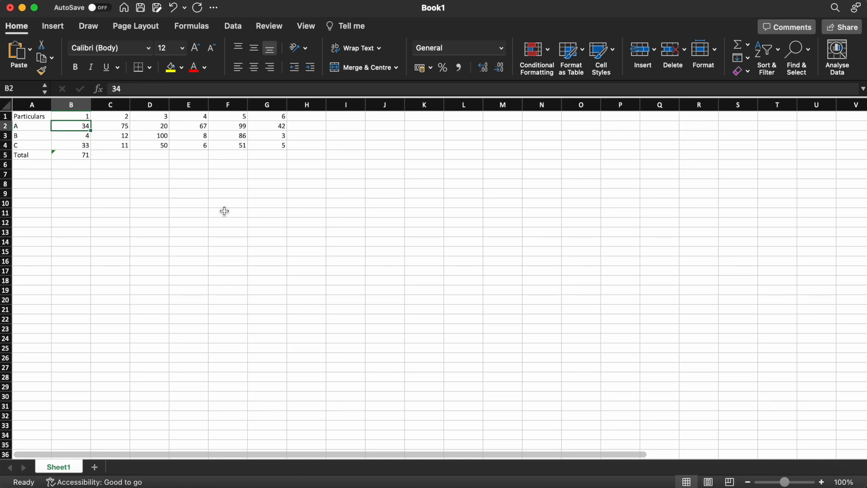
key(shift+Down)
key(shift+Down)
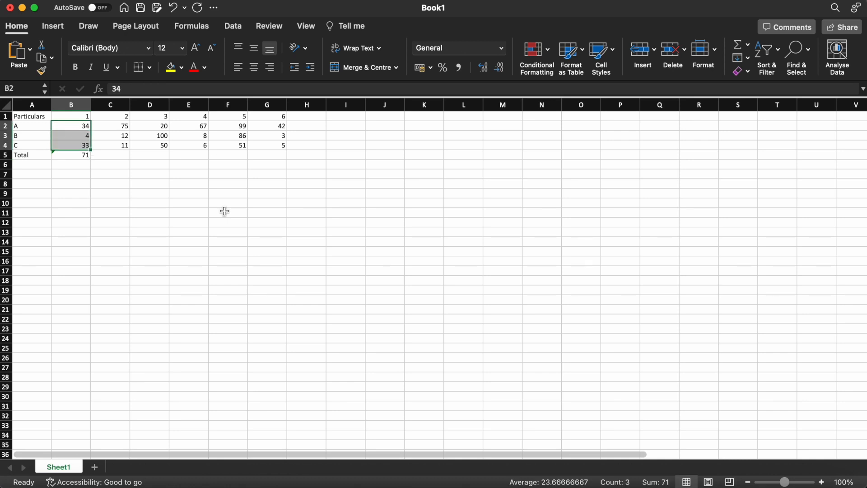
key(Down)
key(Down)
key(Down)
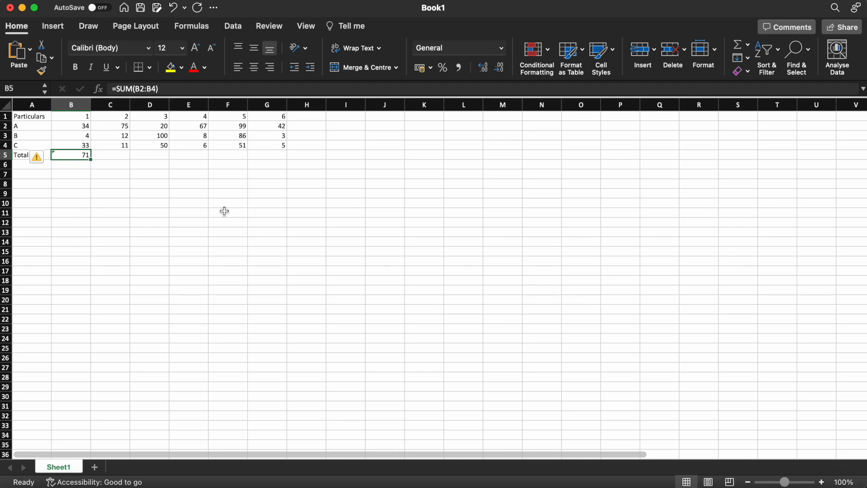
Copy the Total formula from B5 to C5, and from C5 to D5
key(super+c)
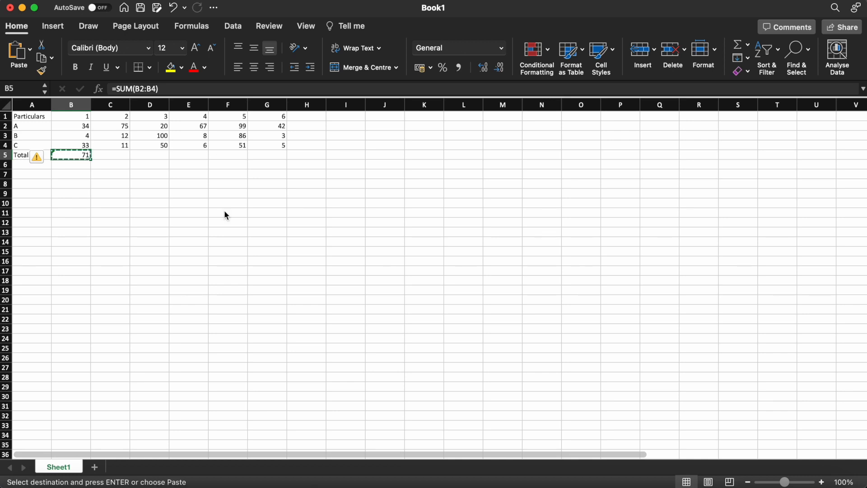
key(Right)
key(super+v)
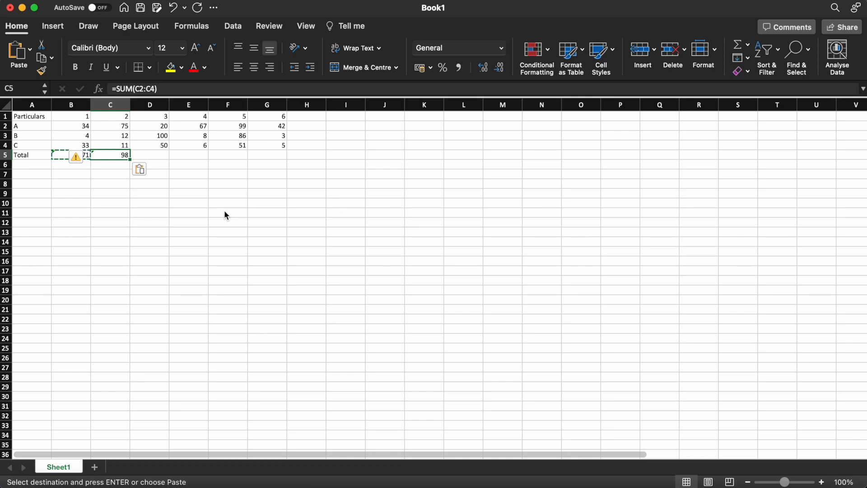
key(super+c)
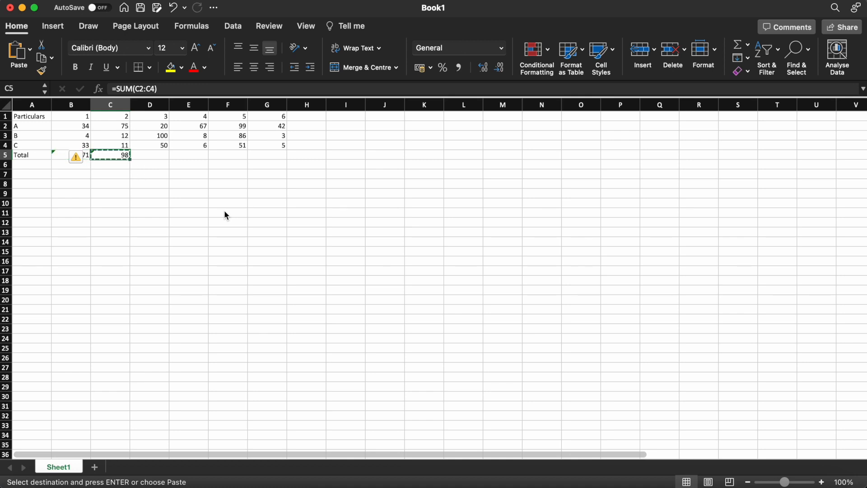
key(Right)
key(super+v)
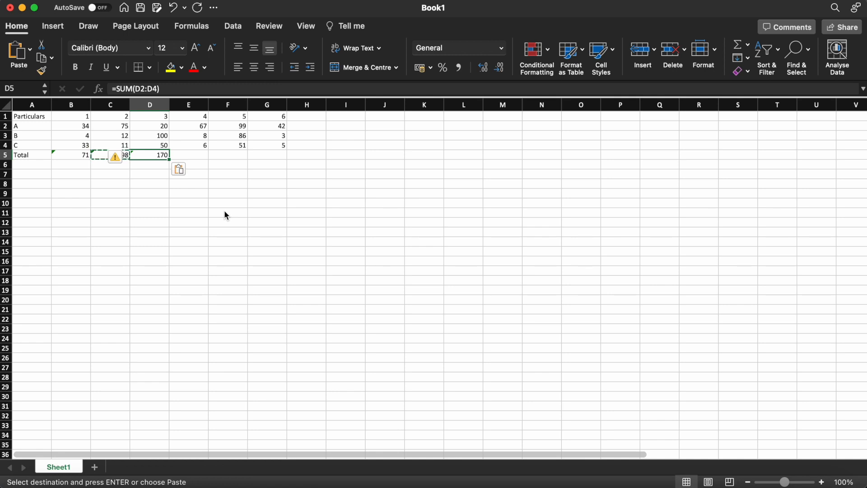
Copy the Total formula from D5 to the range E5:G5
key(super+c)
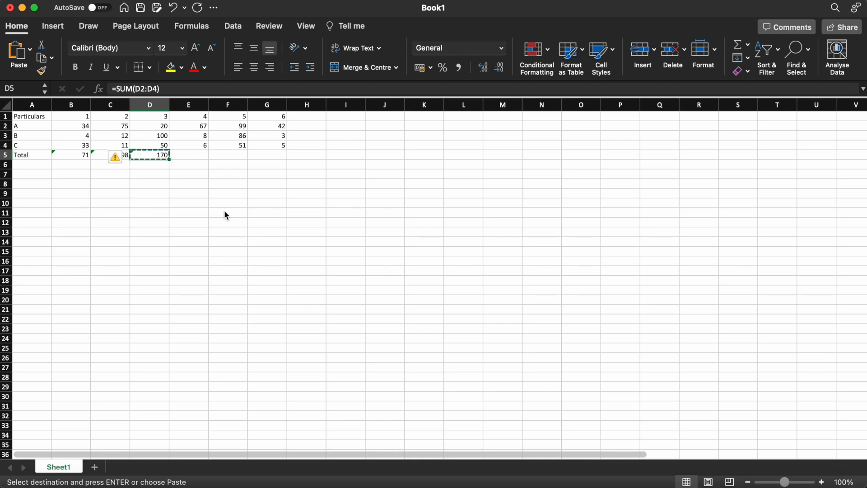
key(Right)
key(shift+Right)
key(shift+Right)
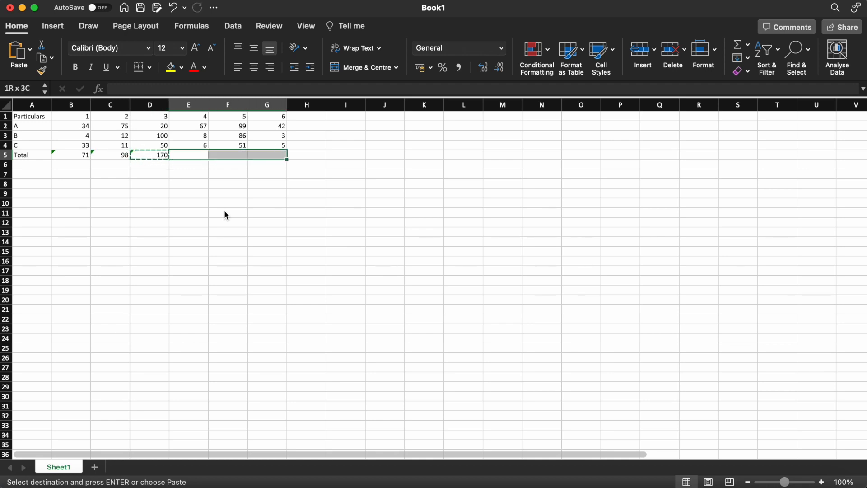
key(super+v)
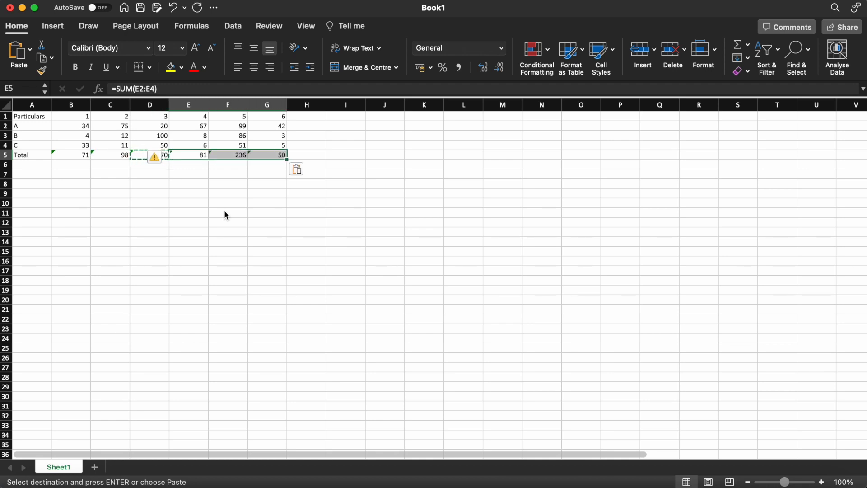
Examine the relative references in the copied Total formulas in E5, F5 and G5, and cancel copy mode
key(Right)
key(Left)
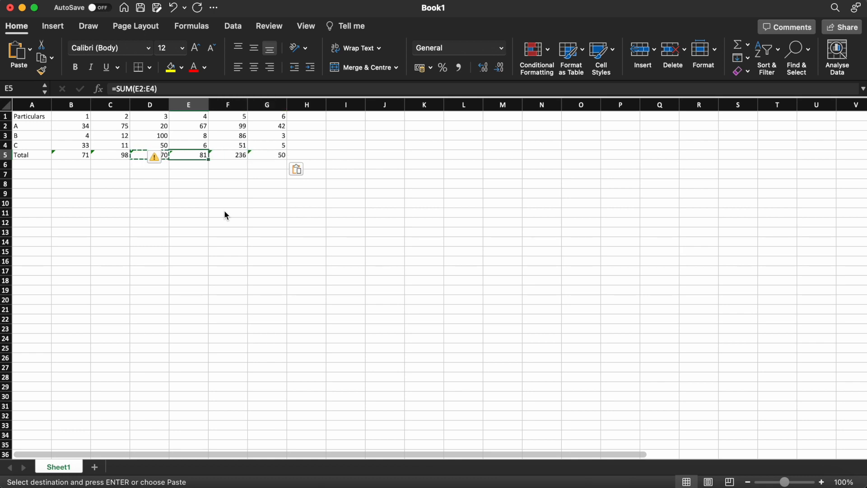
key(Right)
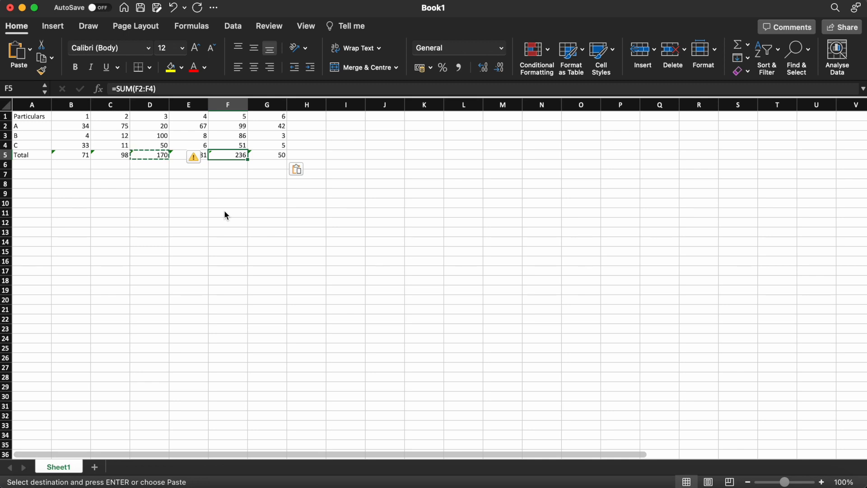
key(Left)
key(Right)
key(Right)
key(Escape)
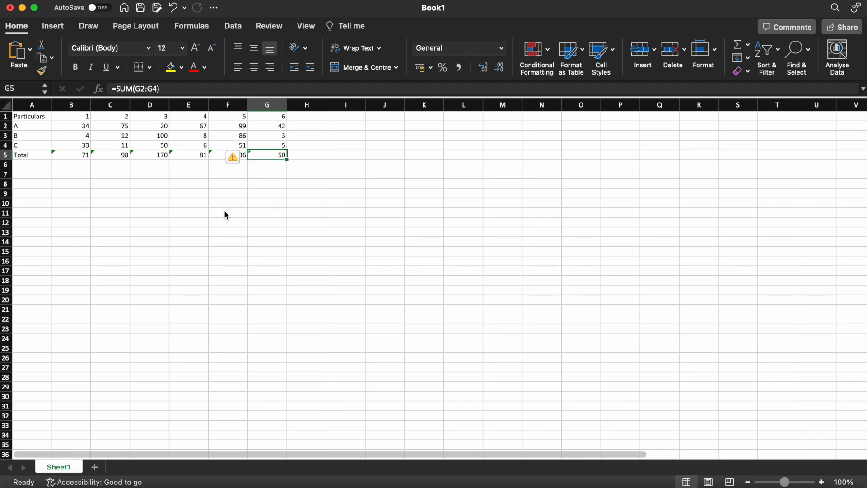
Copy the Total formula from G5 to the distant empty cell L12
key(super+c)
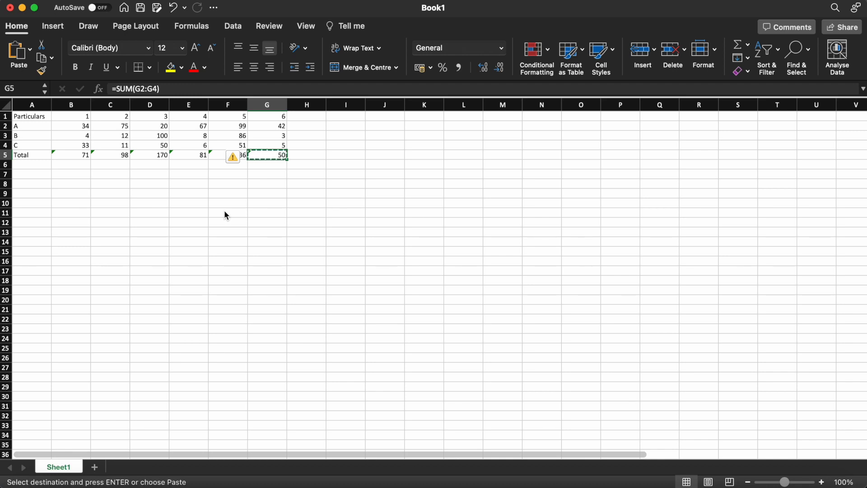
key(Down)
key(Down)
key(Down)
key(Down)
key(Right)
key(Right)
key(Right)
key(Right)
key(Right)
key(Down)
key(Down)
key(Down)
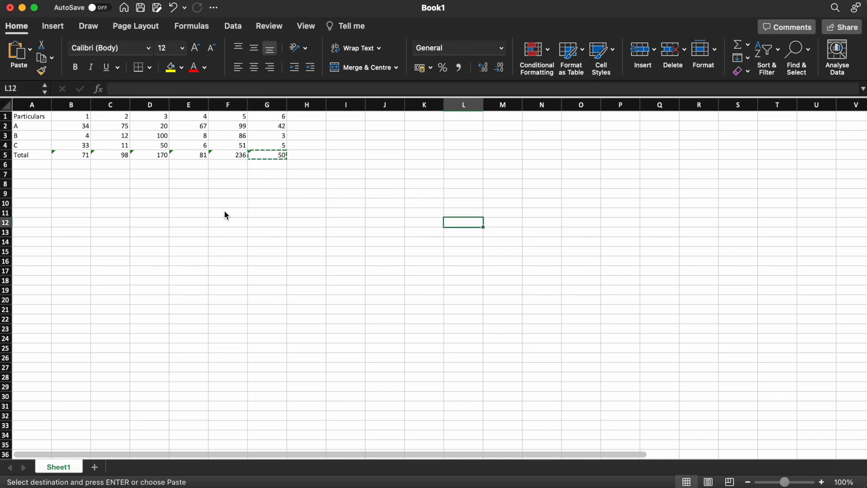
key(super+v)
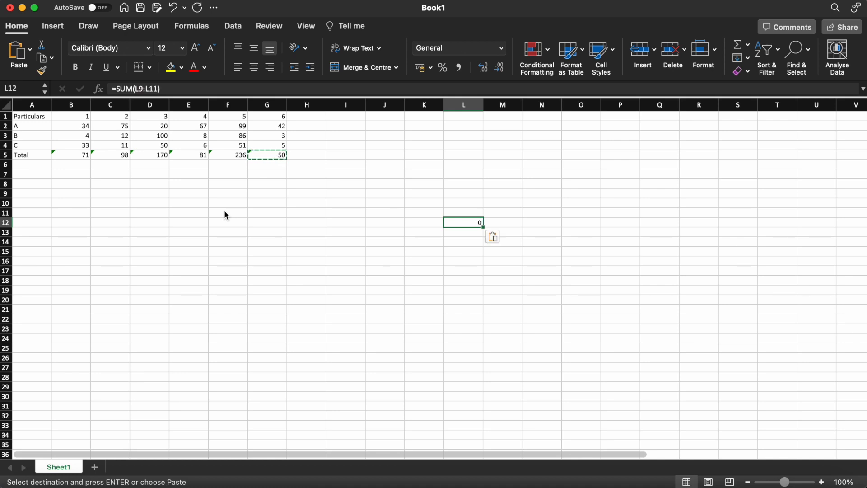
Inspect the range referenced by the formula in L12 and undo the paste
double_click(468, 223)
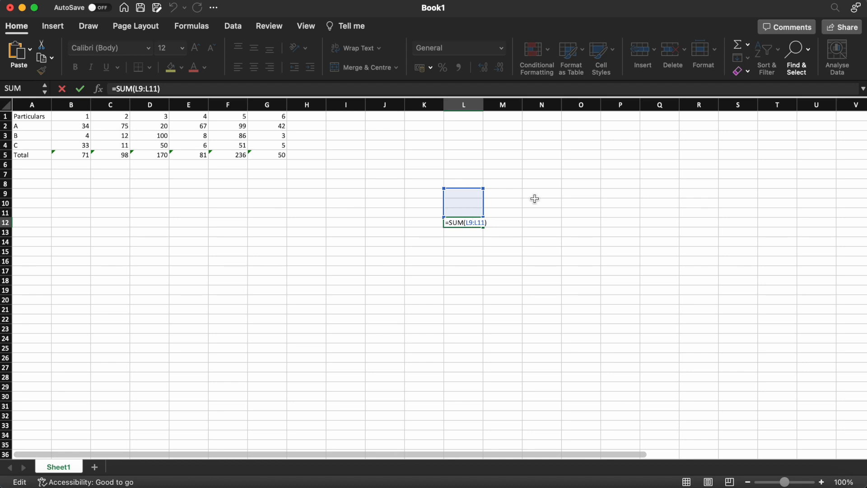
key(super+Return)
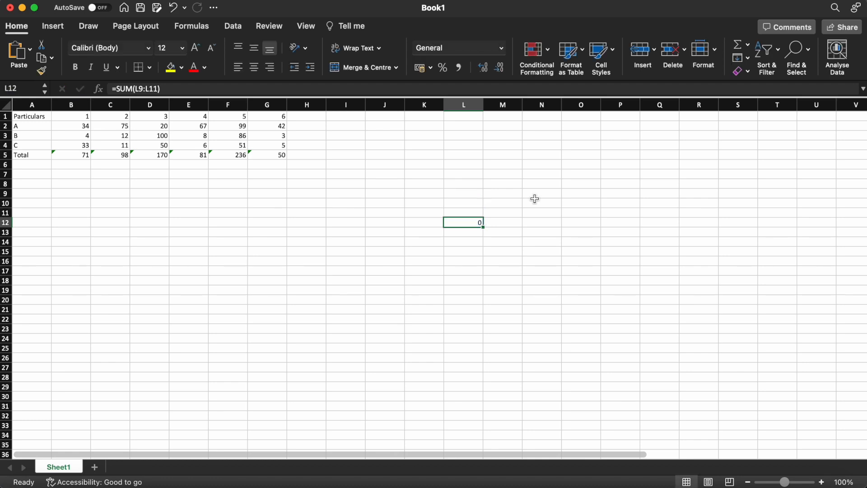
key(super+z)
Enter the symbol $ in cell I10
click(307, 203)
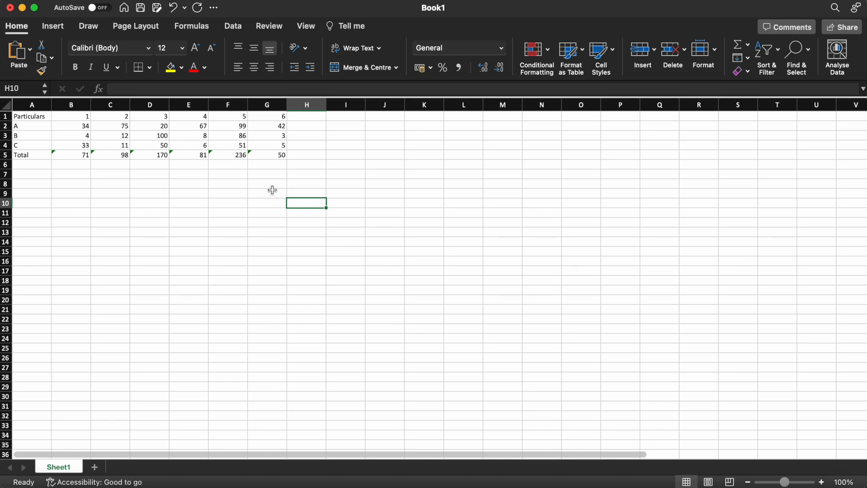
key(Right)
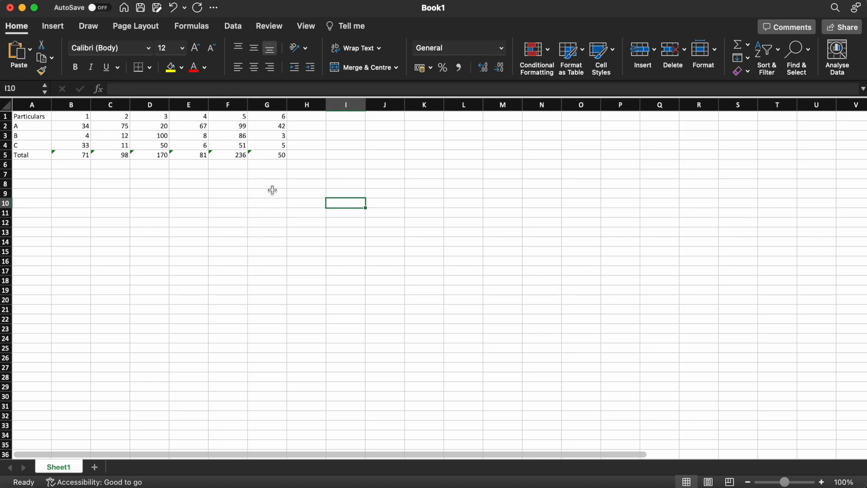
text($)
key(Return)
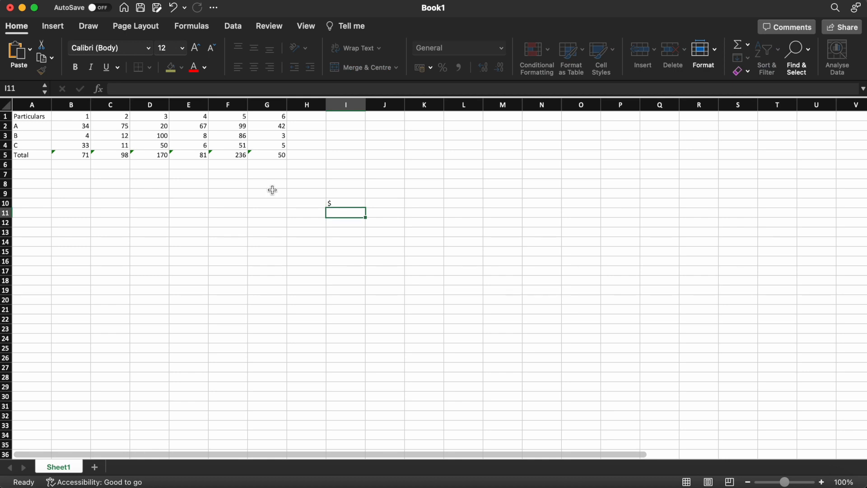
key(Up)
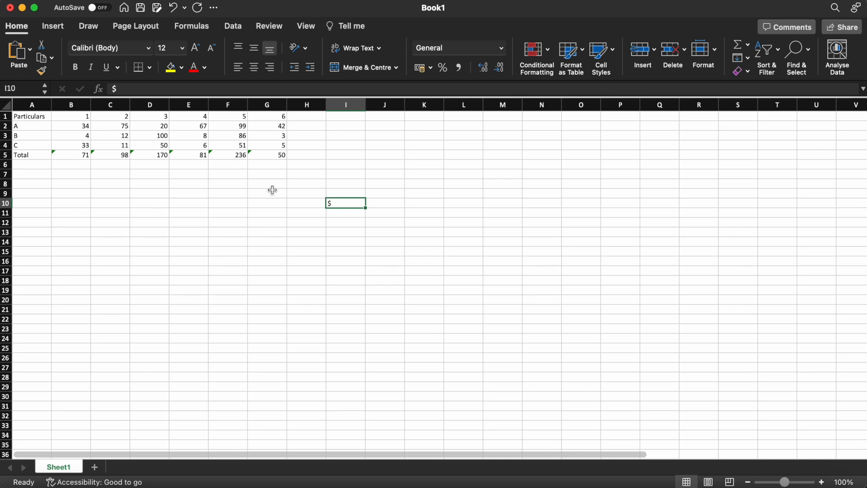
Enter the formula =$B5 in cell I12, keeping the column reference absolute
key(Down)
key(Down)
text(=)
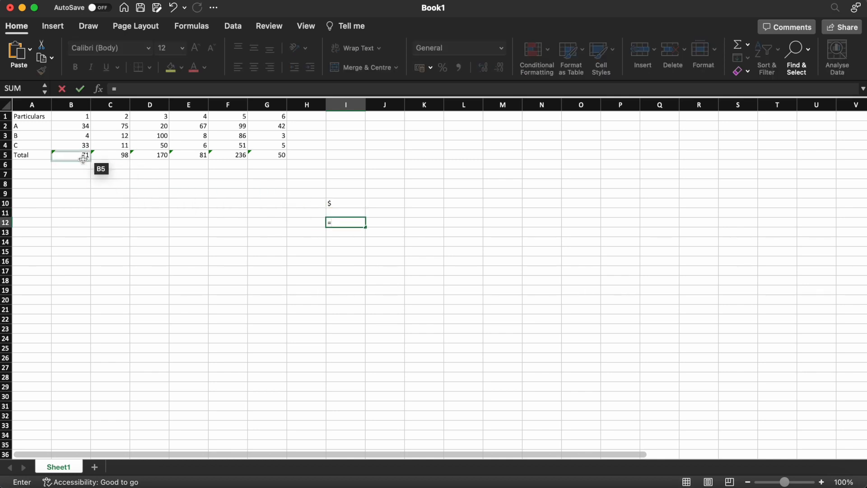
click(82, 155)
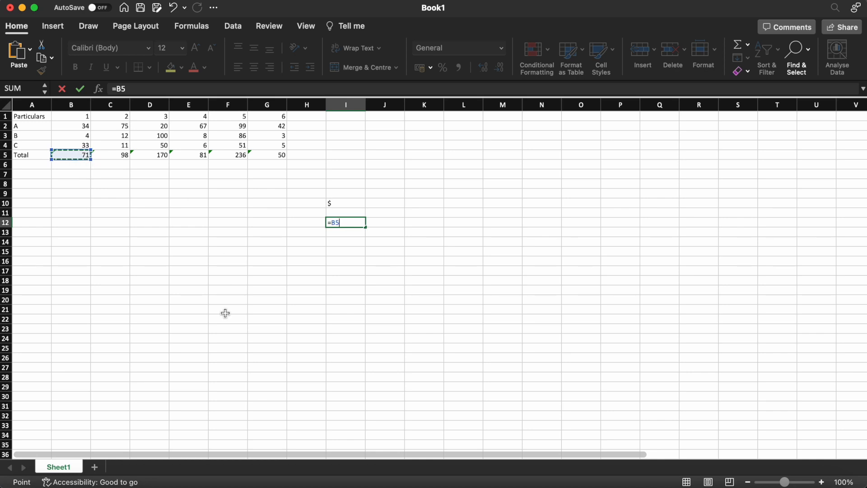
click(332, 222)
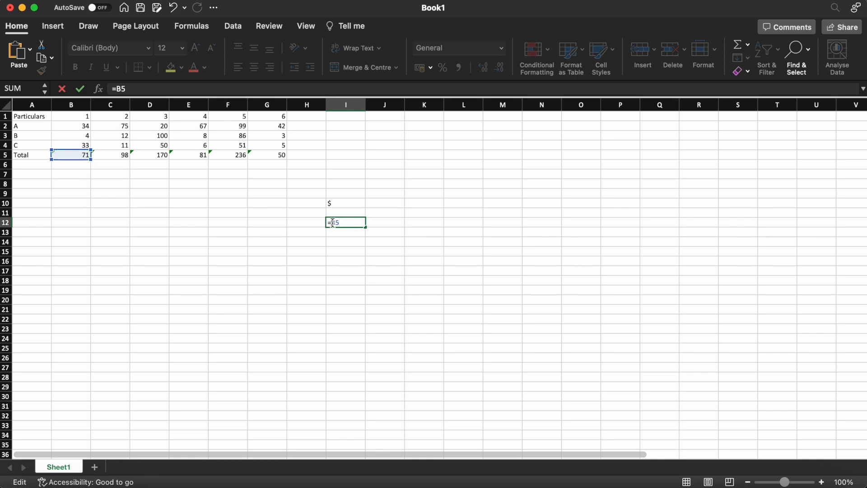
text($)
key(ctrl+Return)
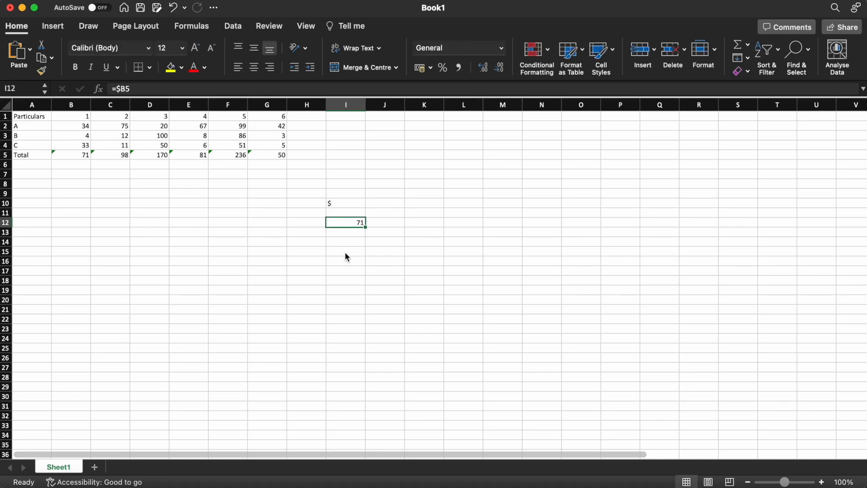
Copy the formula =$B5 from I12 to J12, and from J12 to K12
key(super+c)
key(Right)
key(super+v)
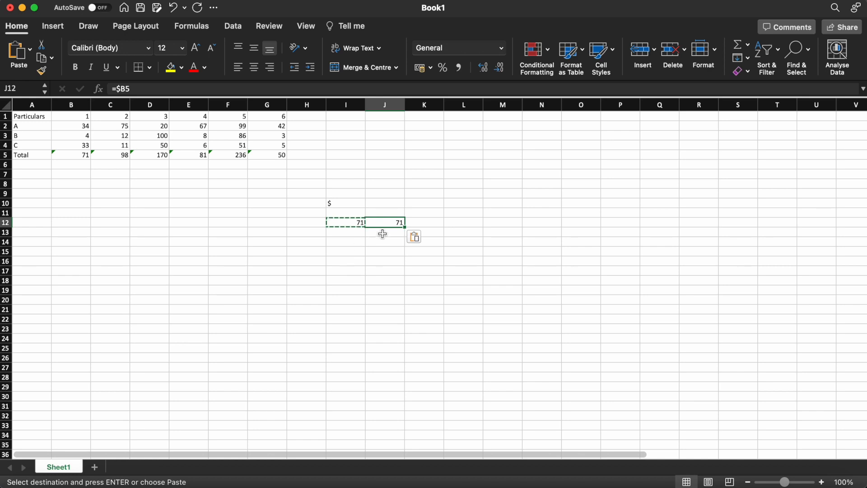
key(super+c)
key(Right)
key(super+v)
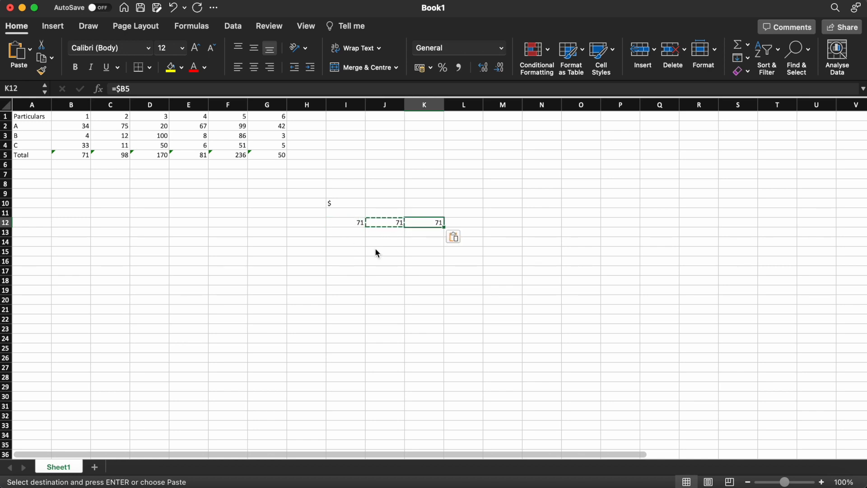
Copy the formula =$B5 from I12 down to I13
key(Left)
key(Left)
key(Escape)
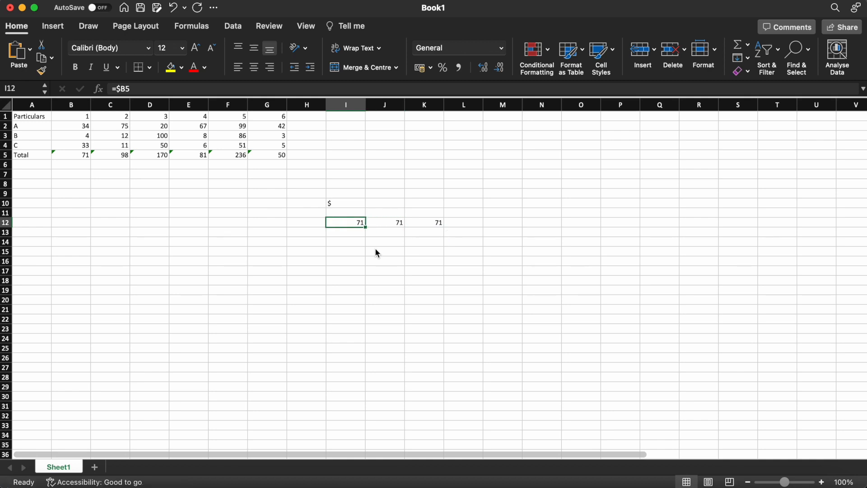
key(super+c)
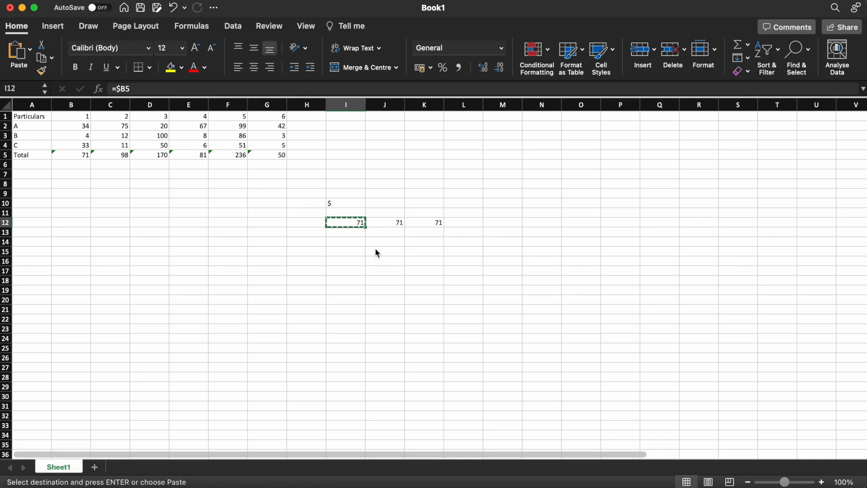
key(Down)
key(super+v)
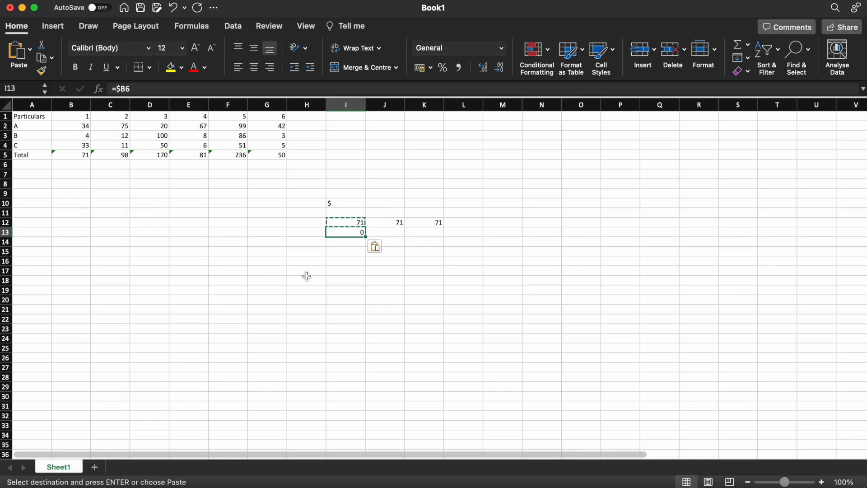
Clear the contents of the range I12:K13
key(Up)
key(shift+Down)
key(shift+Right)
key(shift+Right)
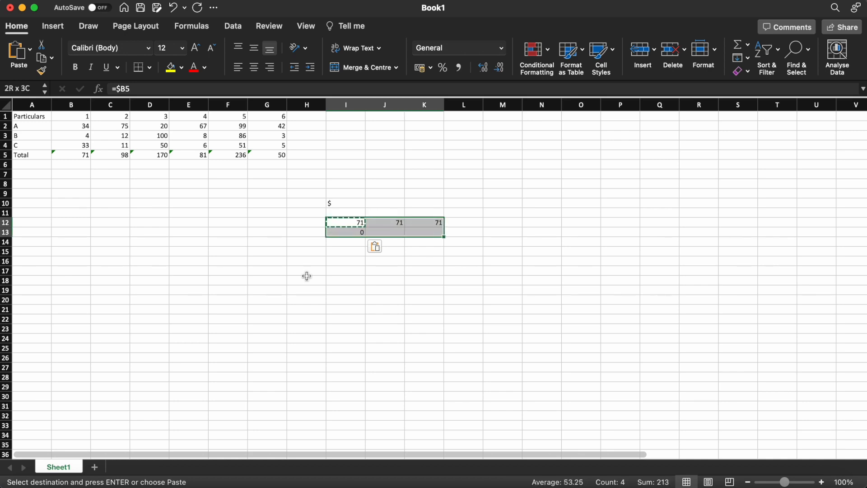
key(Delete)
Enter the formula =B$5 in cell I12, keeping only the row reference absolute
key(Left)
key(Right)
text(=)
click(80, 158)
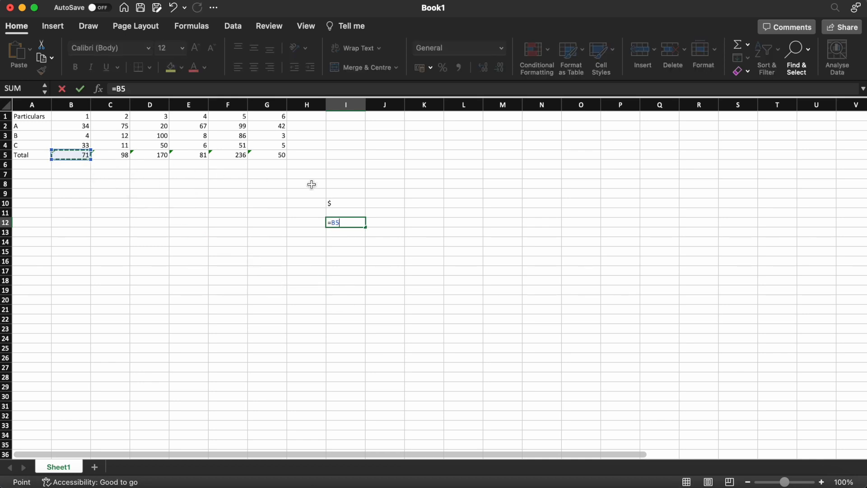
click(336, 223)
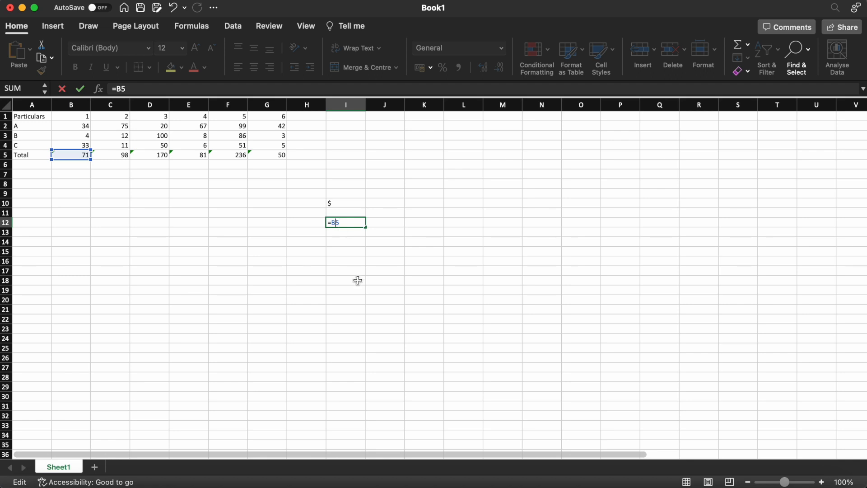
text($)
key(ctrl+Return)
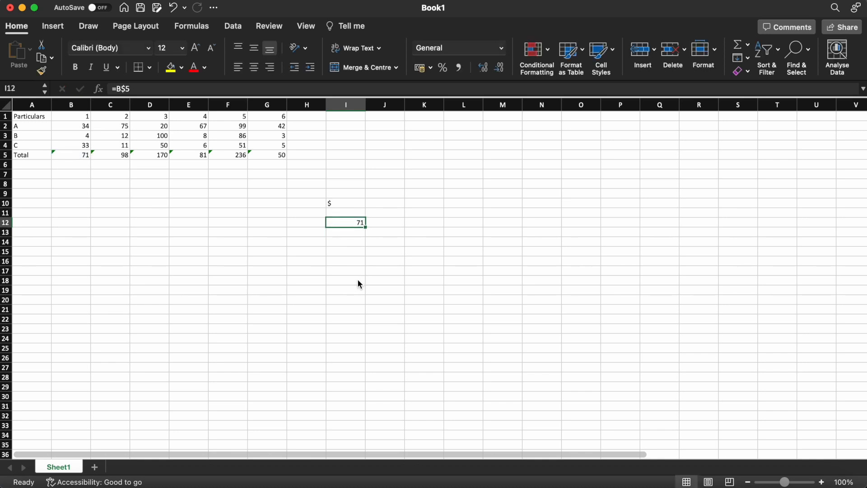
Copy the formula =B$5 from I12 across to J12, K12 and L12
key(super+c)
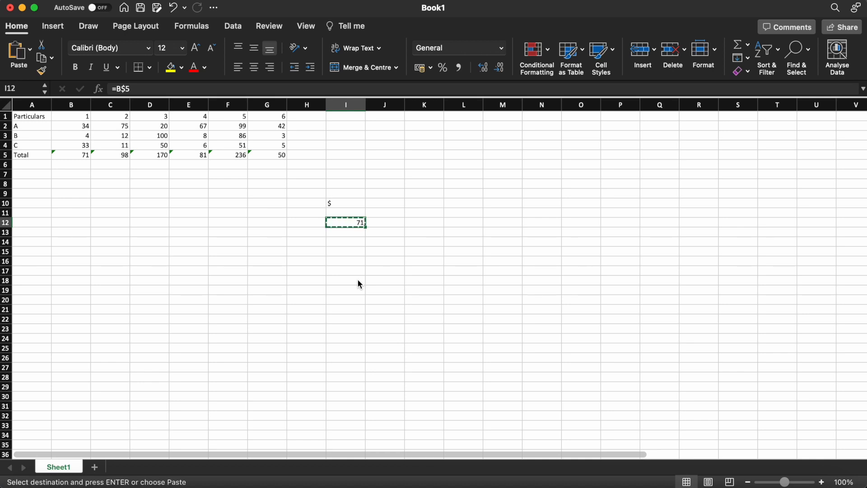
key(Right)
key(super+v)
key(Right)
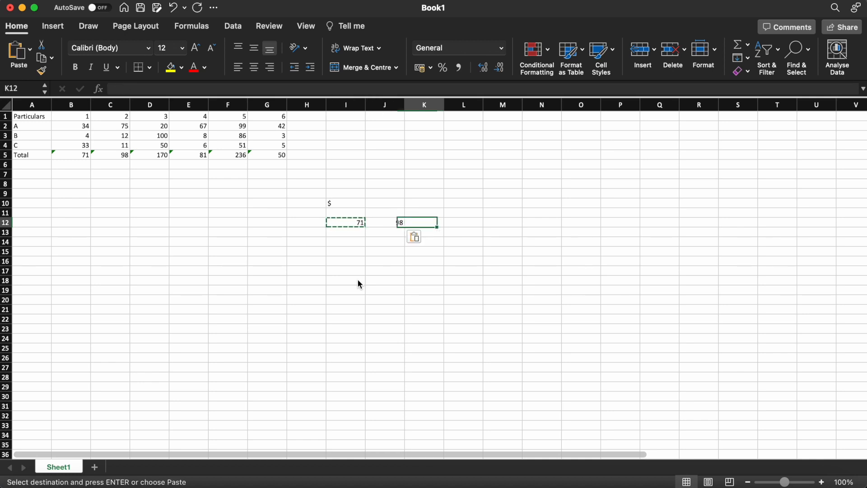
key(super+v)
key(Right)
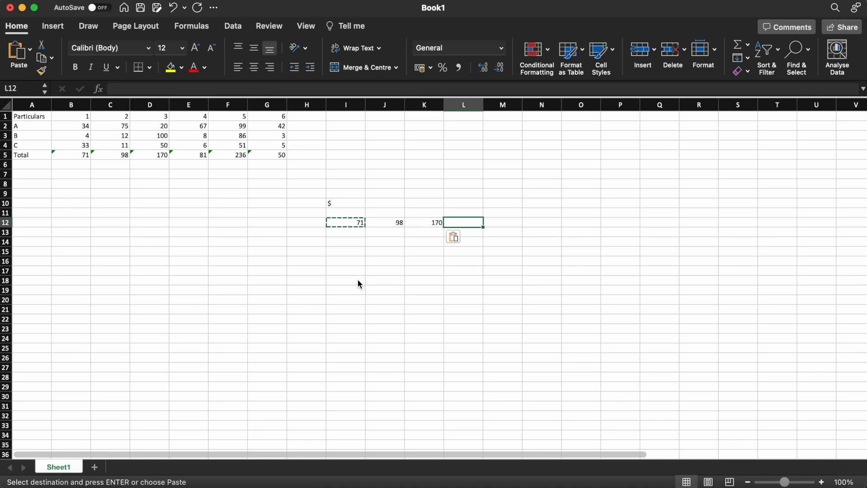
key(super+v)
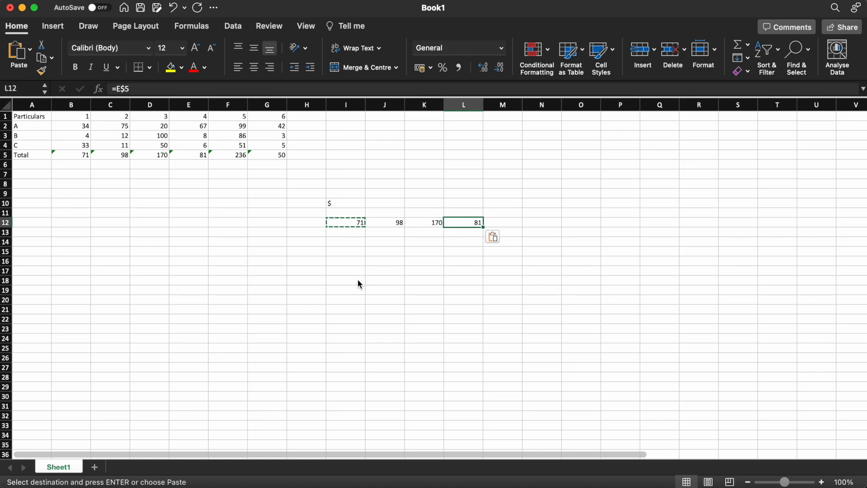
Copy the formula =B$5 from I12 down to I13, I14 and I15, ending the copy mode
key(Left)
key(Left)
key(Left)
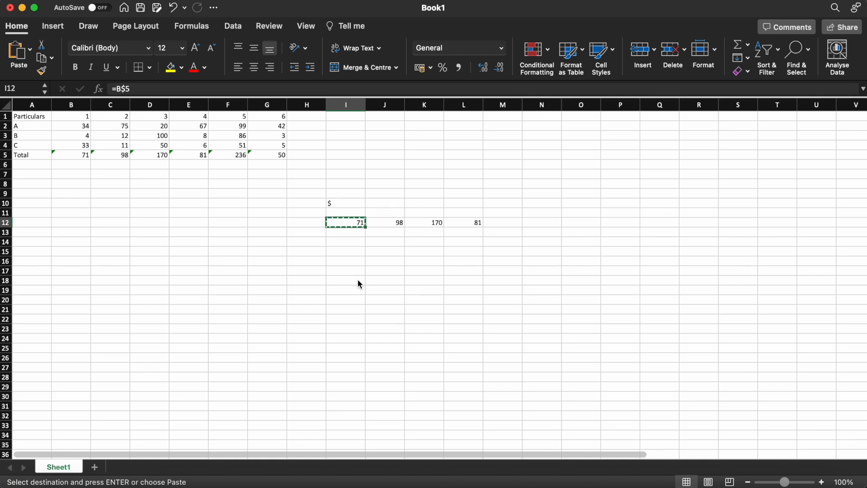
key(Down)
key(super+v)
key(Down)
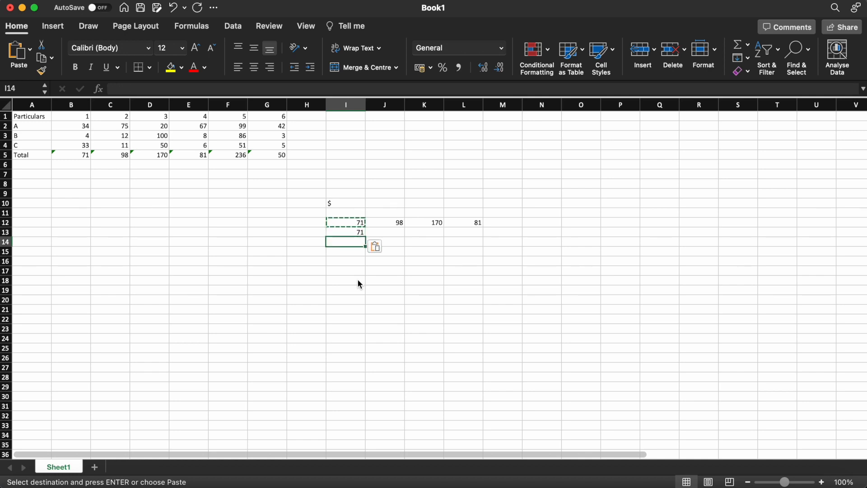
key(super+v)
key(Down)
key(super+v)
key(Escape)
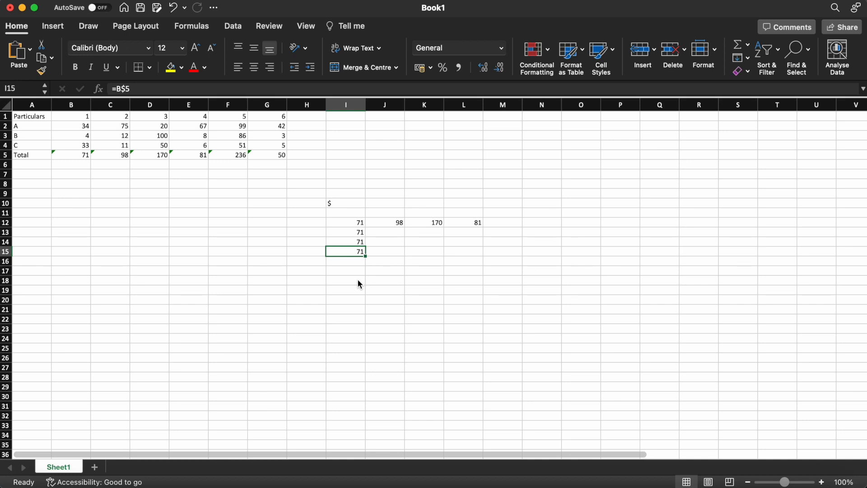
Clear the contents of the range I12:L15
key(shift+Up)
key(shift+Up)
key(shift+Up)
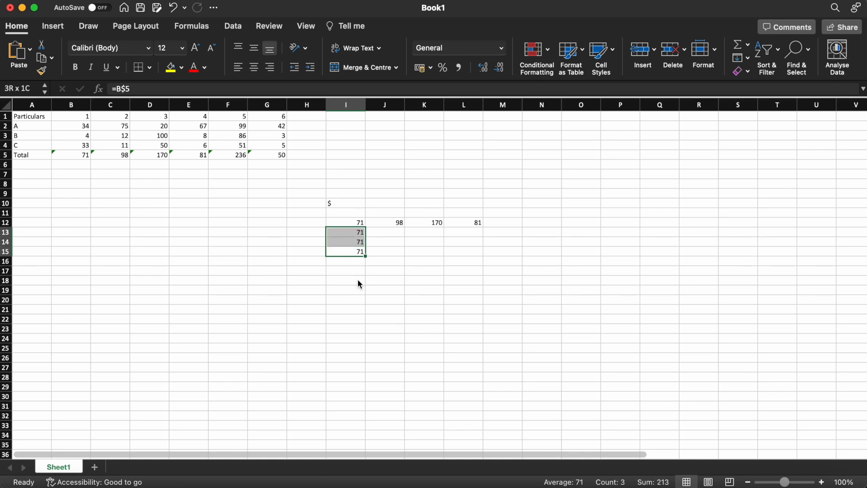
key(shift+Right)
key(shift+Right)
key(shift+Right)
key(Delete)
Enter the formula =$B$5 in cell I12, making both column and row references absolute
key(Up)
key(Up)
key(Up)
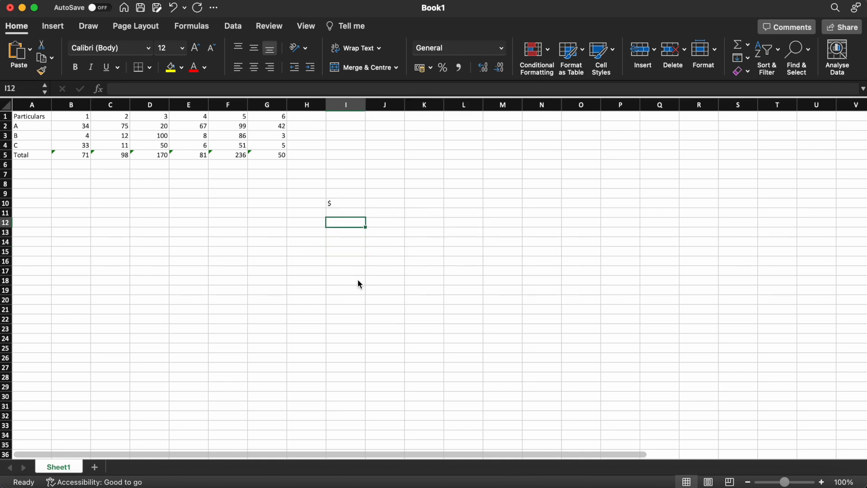
text(=)
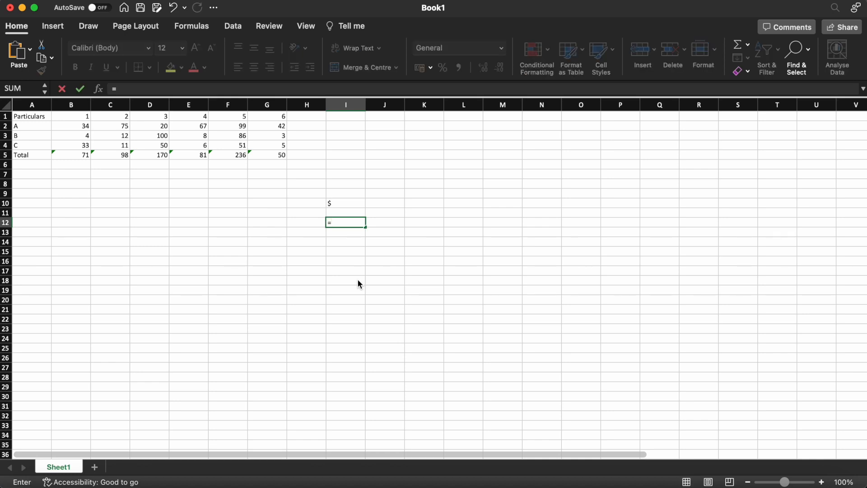
text($B$5)
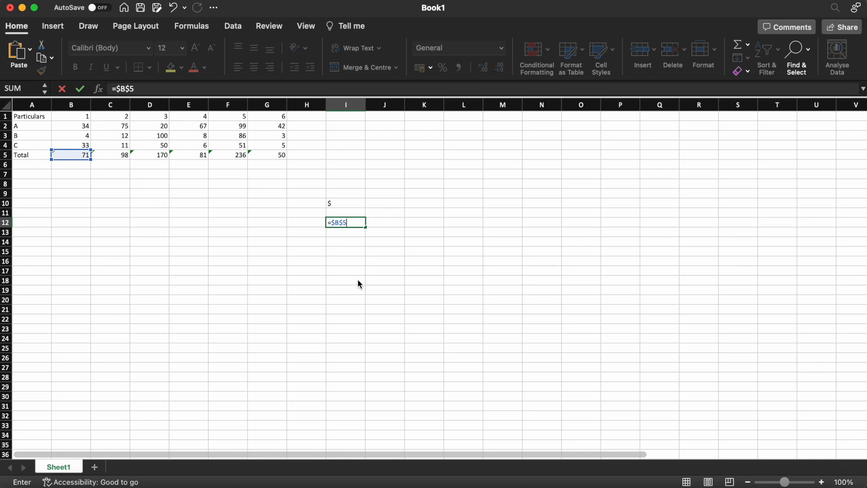
key(Return)
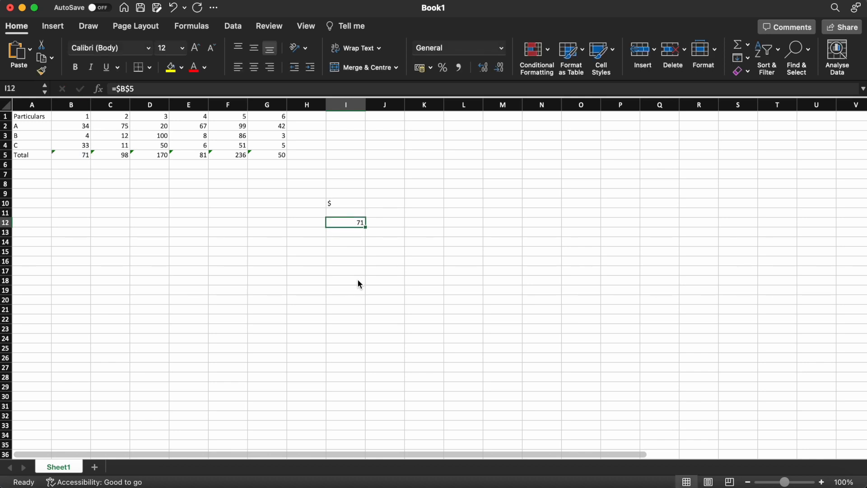
Copy the fully absolute formula =$B$5 from I12 across to J12, K12 and L12
key(super+c)
key(Right)
key(super+v)
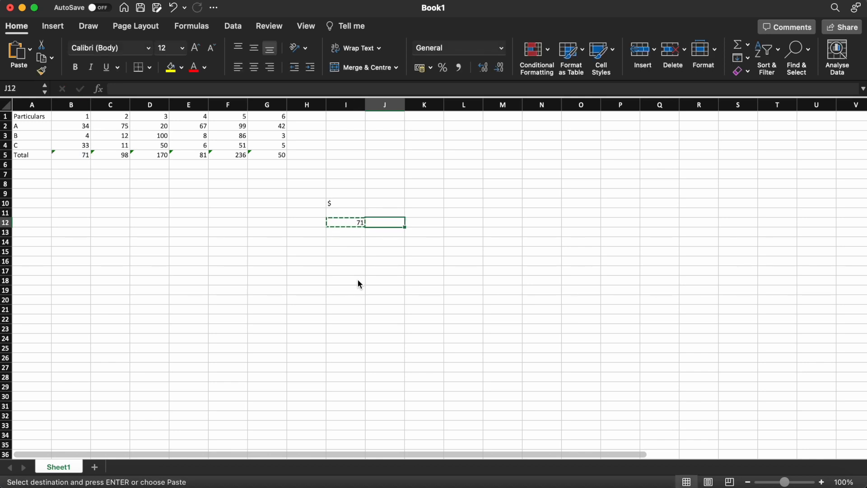
key(Right)
key(super+v)
key(Right)
key(super+v)
Copy the fully absolute formula =$B$5 from I12 down through I13 to I16
key(Left)
key(Left)
key(Left)
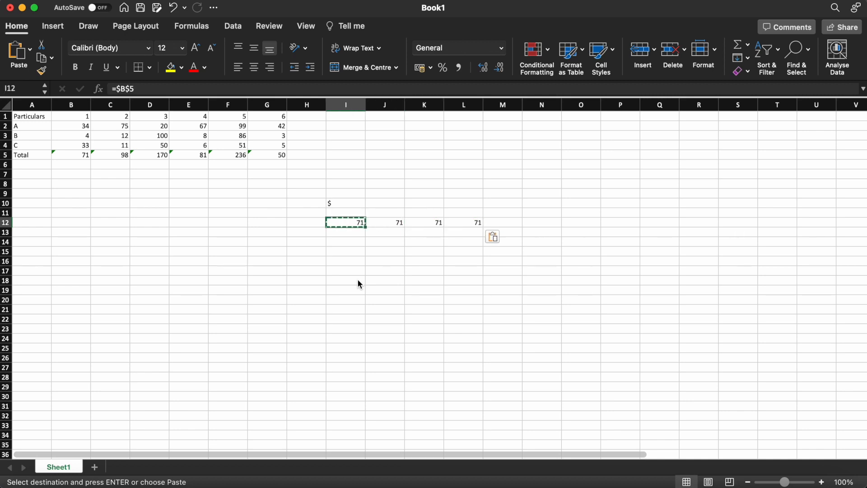
key(Down)
key(super+v)
key(Down)
key(super+v)
key(Down)
key(super+v)
key(Down)
key(super+v)
key(Down)
key(Up)
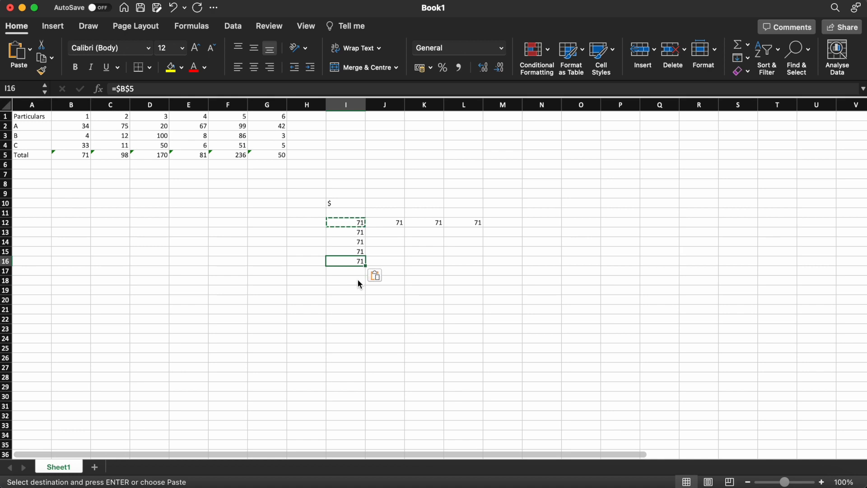
Clear the range I10:L16, including the $ label and all the test formulas
key(Up)
key(Up)
key(Up)
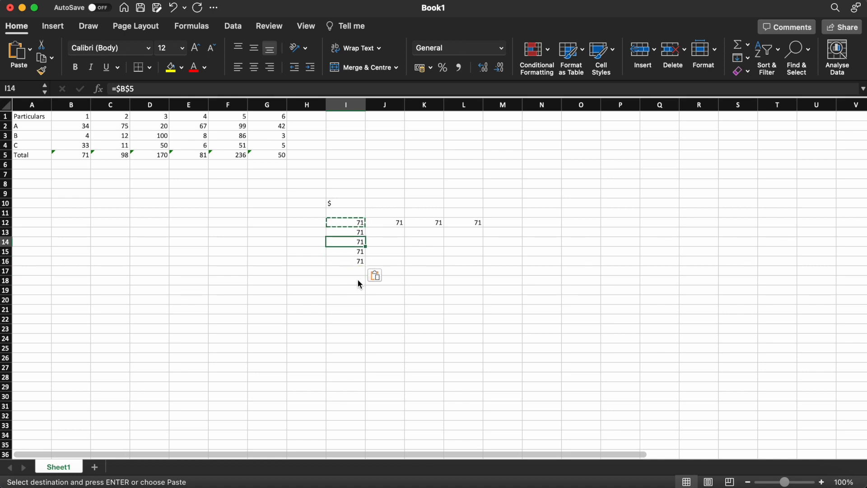
key(Up)
key(shift+Up)
key(shift+Up)
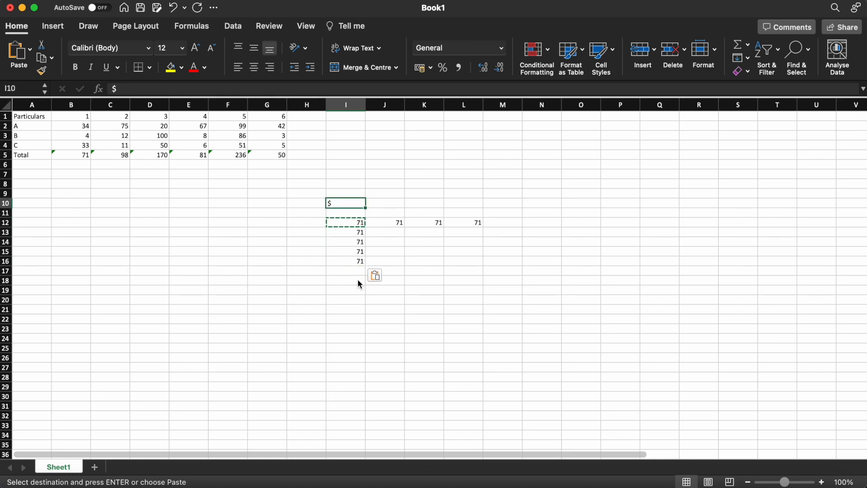
key(shift+Down)
key(shift+Down)
key(shift+Down)
key(shift+Down)
key(shift+Right)
key(shift+Right)
key(shift+Right)
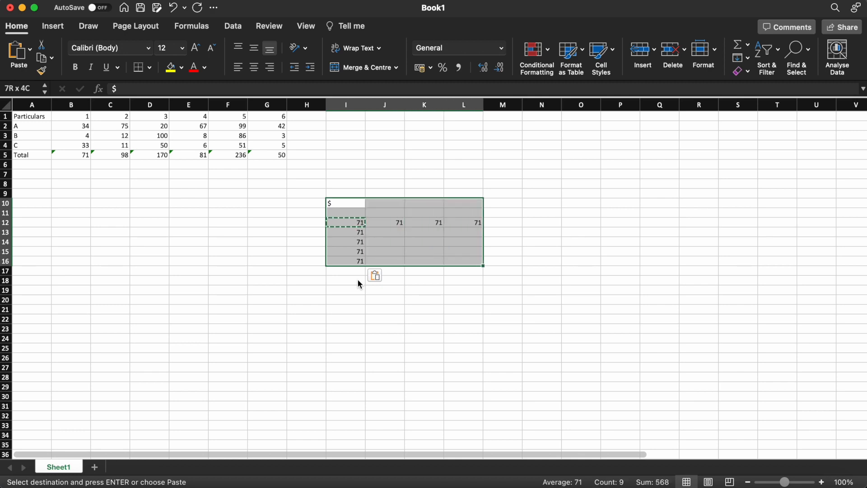
key(Delete)
Examine the Total row as a growing range that starts at B5 and extends one cell at a time to F5
key(Up)
key(Up)
key(Up)
key(Up)
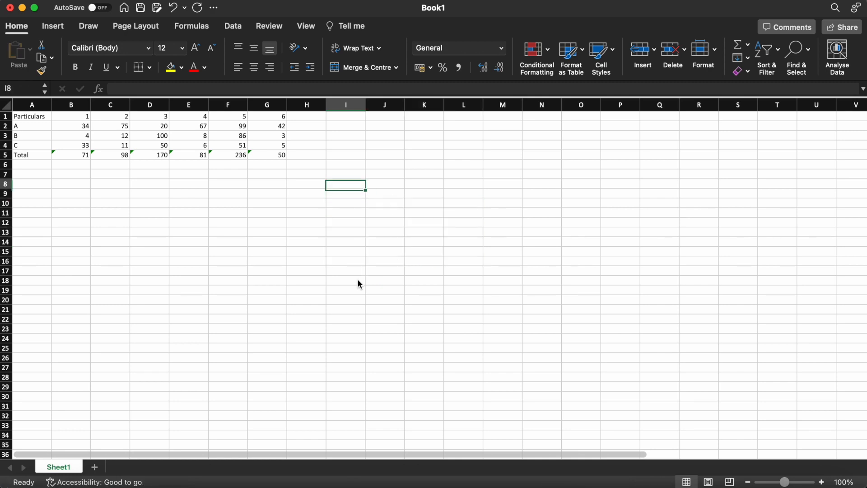
key(Left)
key(Left)
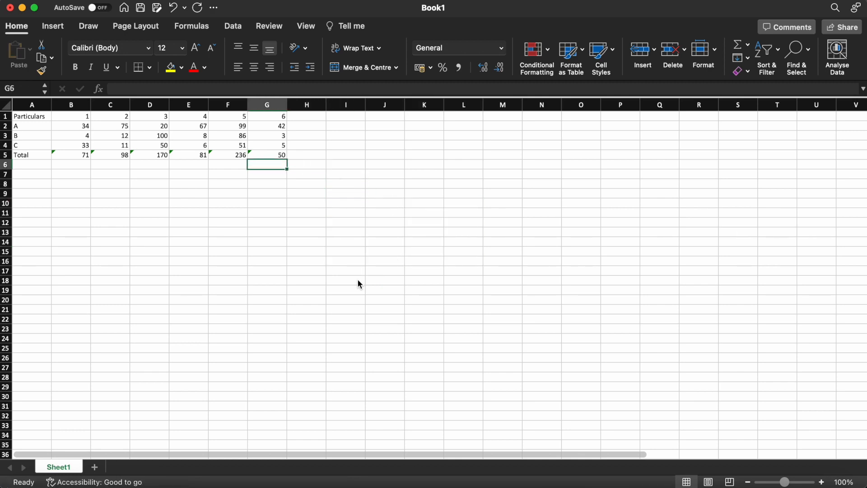
key(Left)
key(Left)
key(Left)
key(Left)
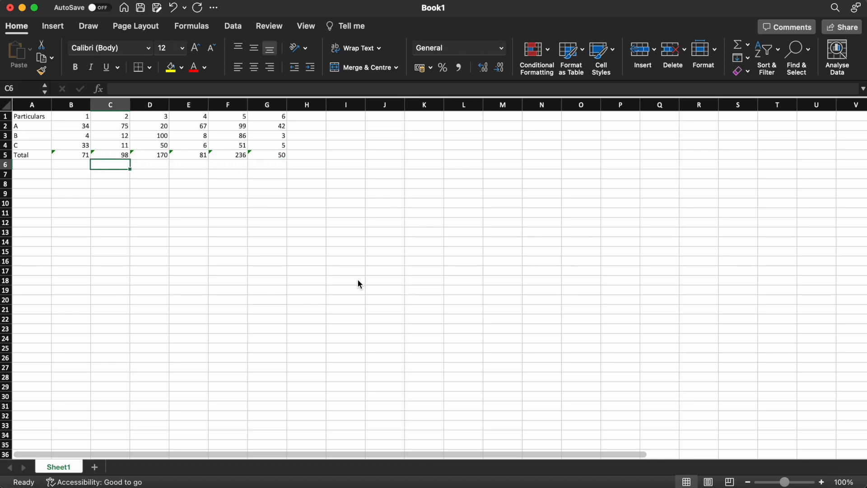
key(Up)
key(Left)
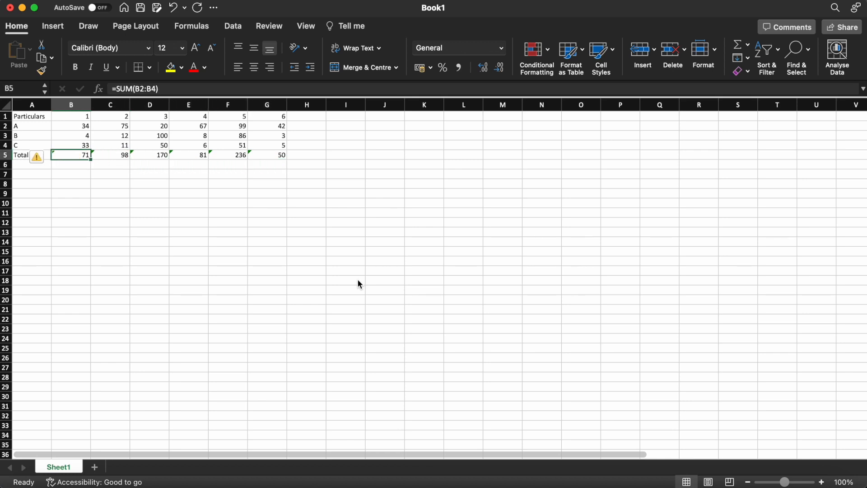
key(shift+Right)
key(shift+Right)
key(shift+Right)
key(shift+Right)
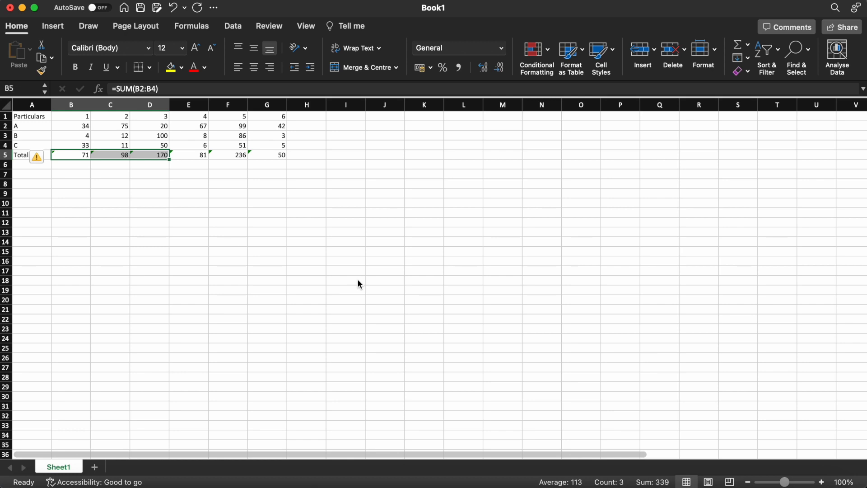
key(shift+Right)
key(Left)
key(Right)
key(Up)
key(Down)
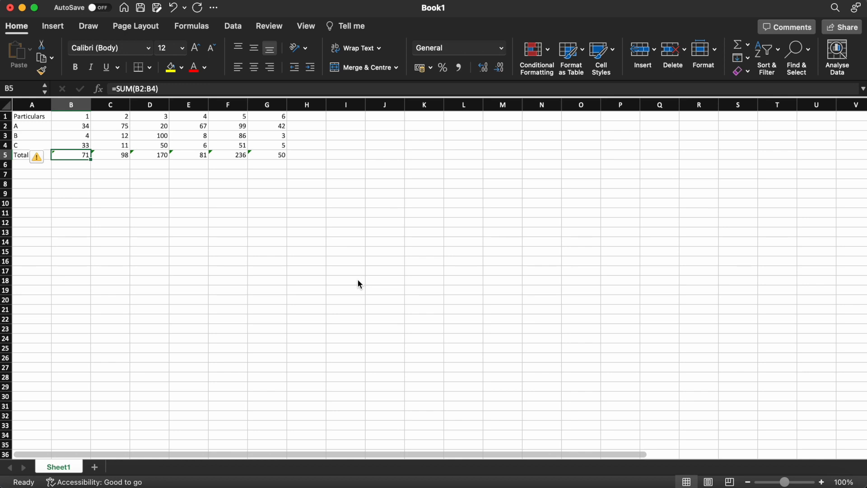
key(shift+Right)
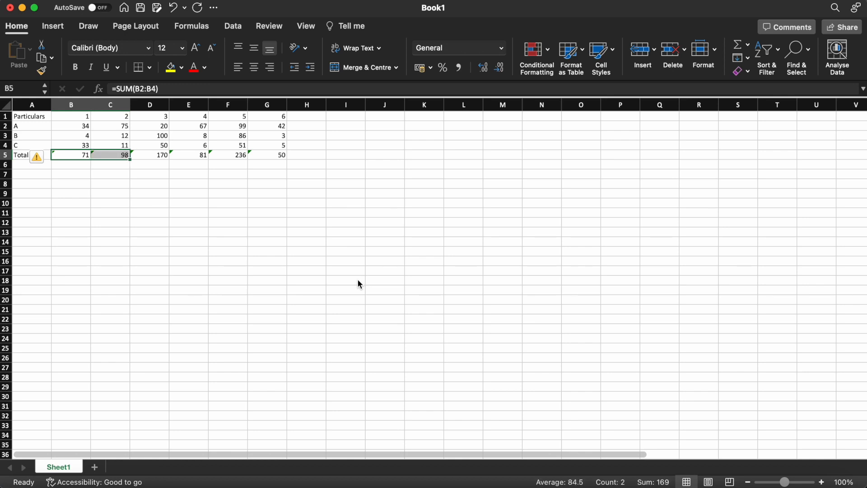
key(shift+Right)
key(shift+Right)
key(shift+Right)
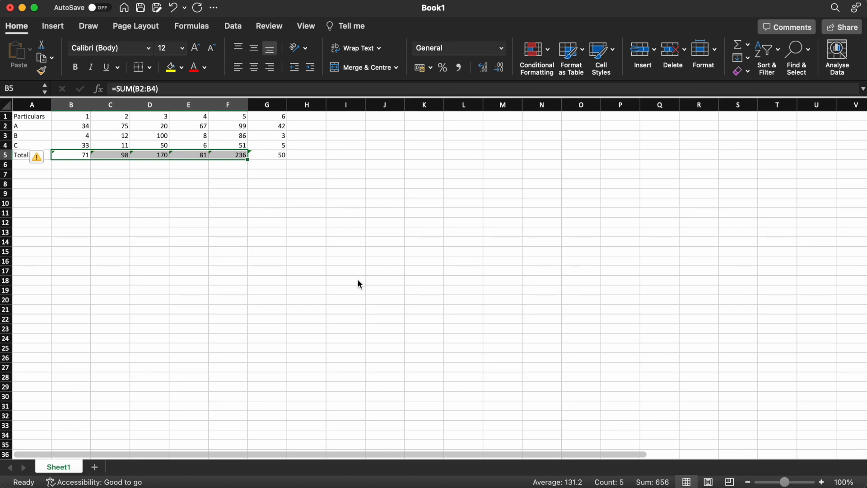
Start a SUM formula in C6 whose range begins at the absolute reference $B$5
key(Down)
key(Right)
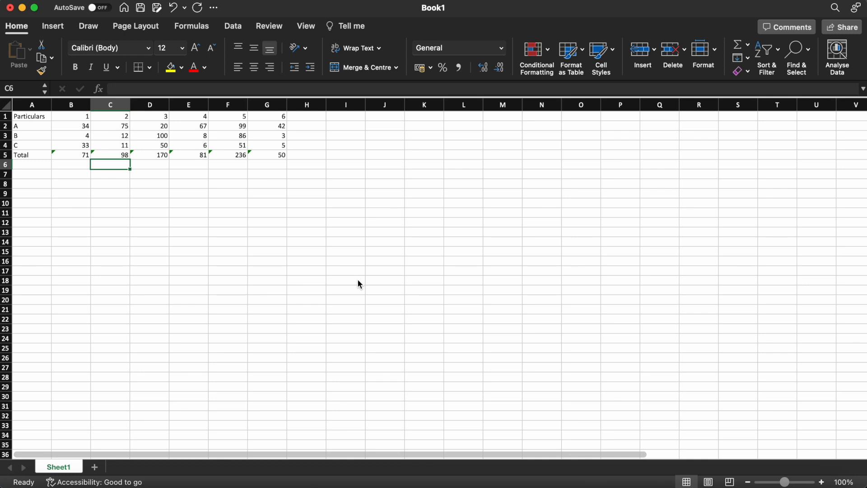
text(=s)
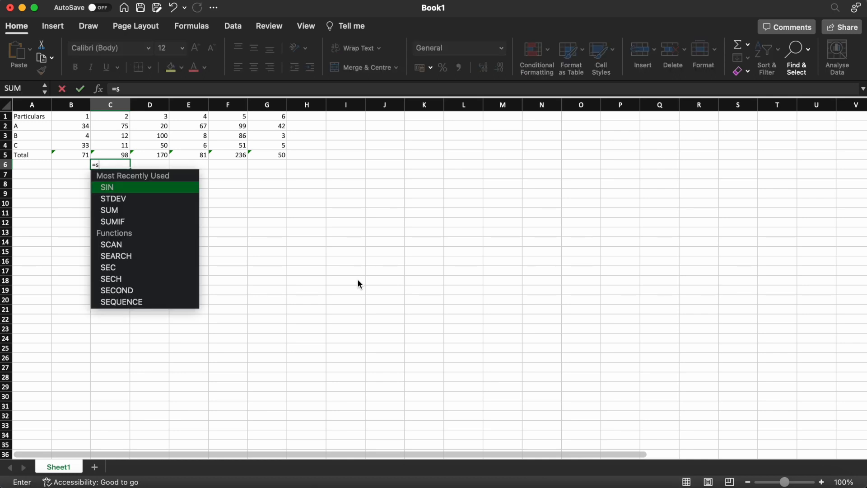
text(um()
key(Up)
key(Left)
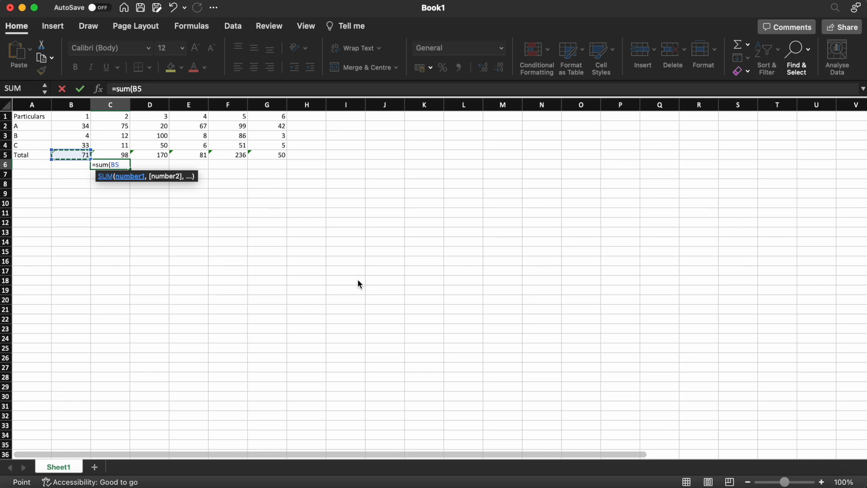
click(110, 163)
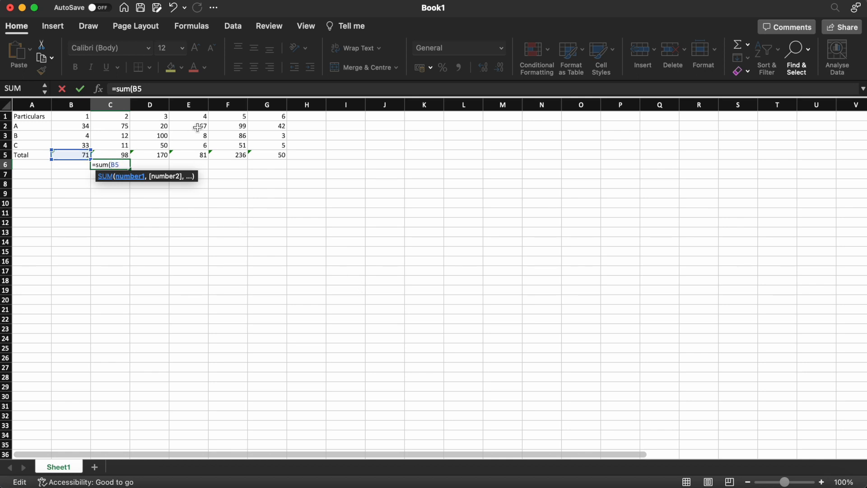
text($B$5:)
key(Up)
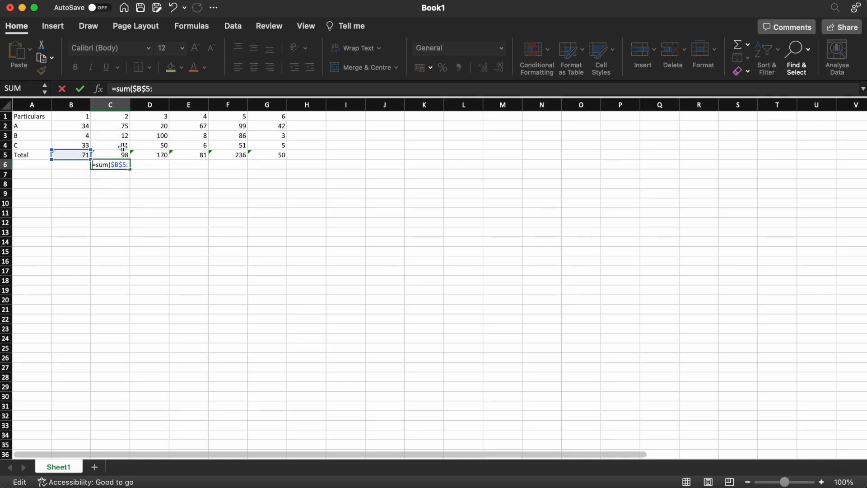
Complete the C6 formula with the relative range end C5, giving =SUM($B$5:C5)
click(118, 154)
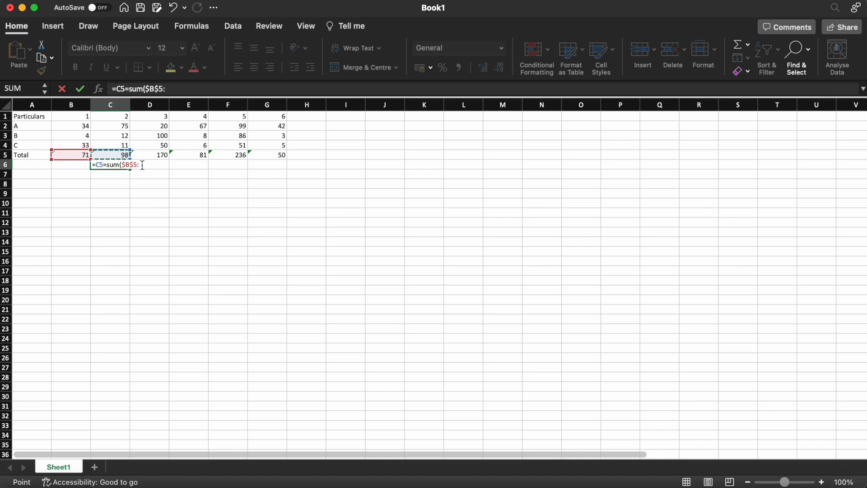
key(BackSpace)
key(BackSpace)
key(BackSpace)
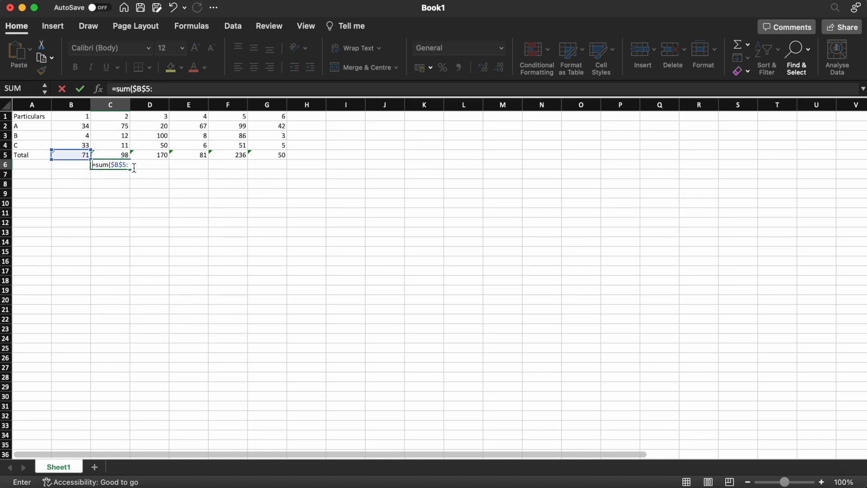
click(139, 166)
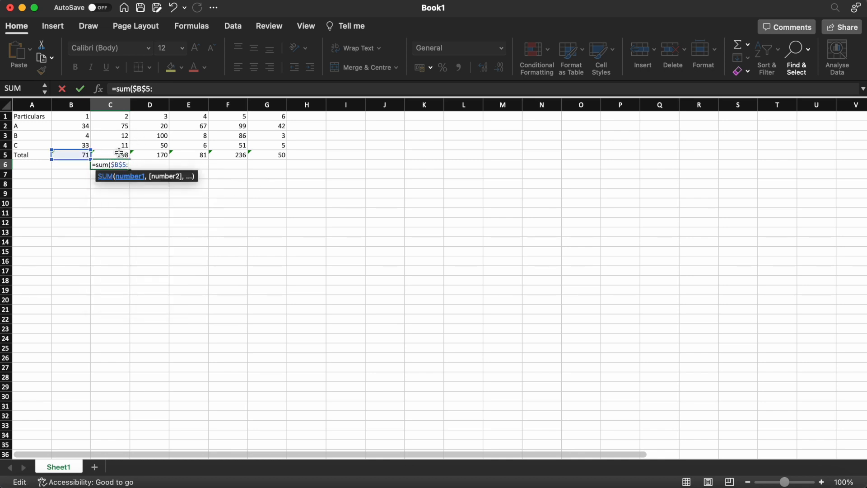
click(119, 152)
text())
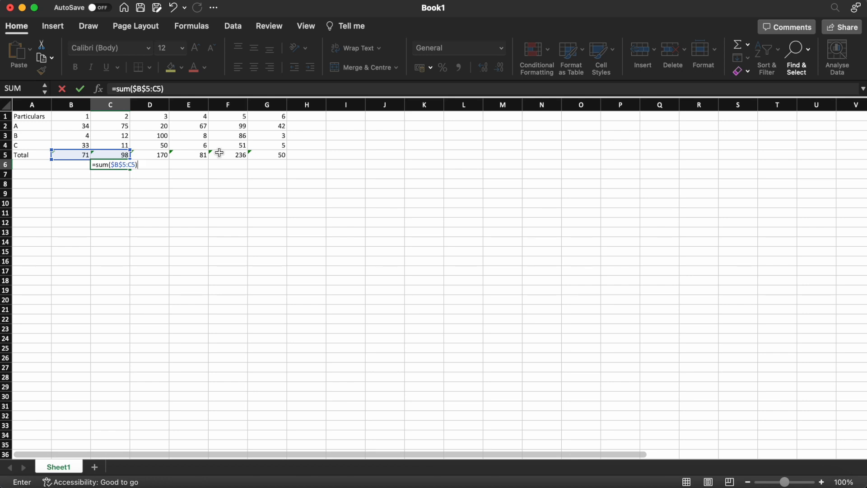
key(Return)
key(Up)
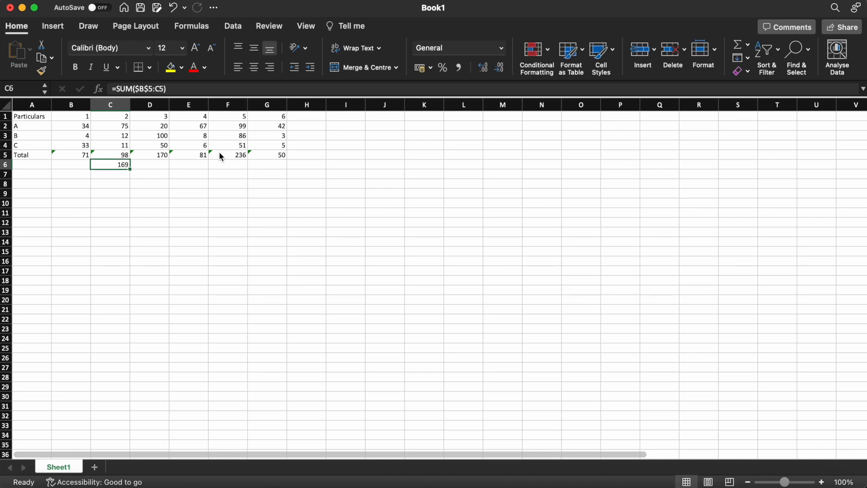
Check the sum of B5:C5, and copy the cumulative total formula from C6 to D6
key(Up)
key(Left)
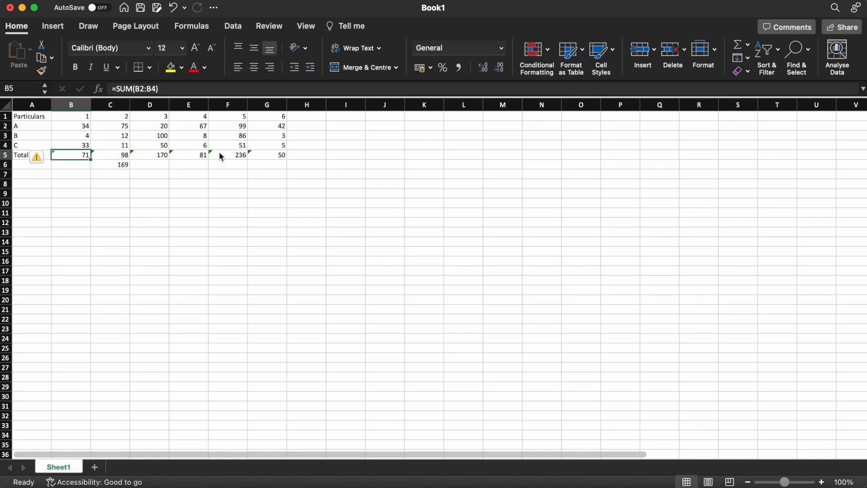
key(Right)
key(Left)
key(shift+Right)
key(Right)
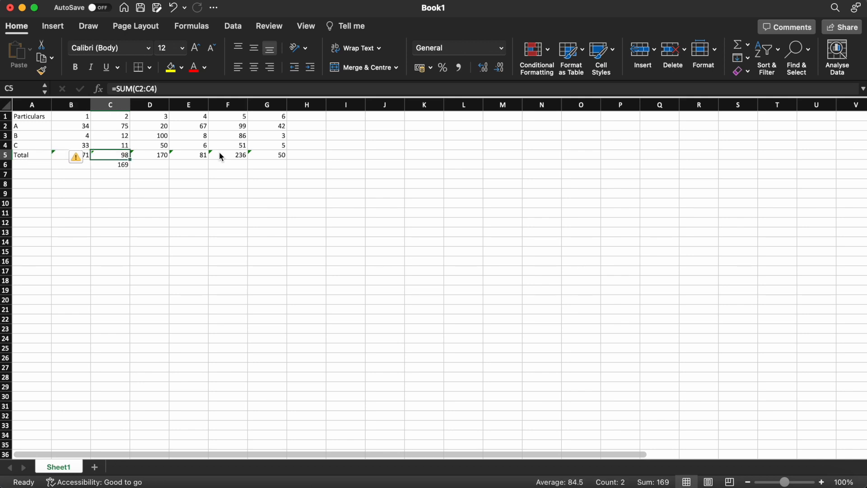
key(Down)
key(super+c)
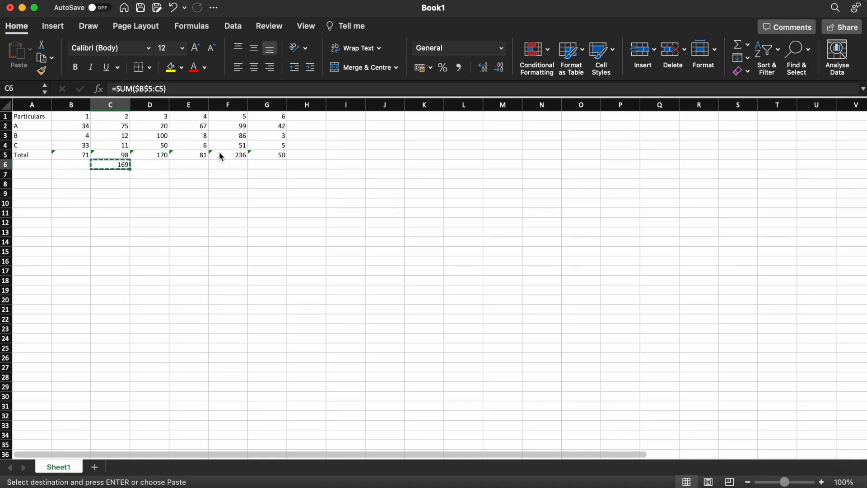
key(Right)
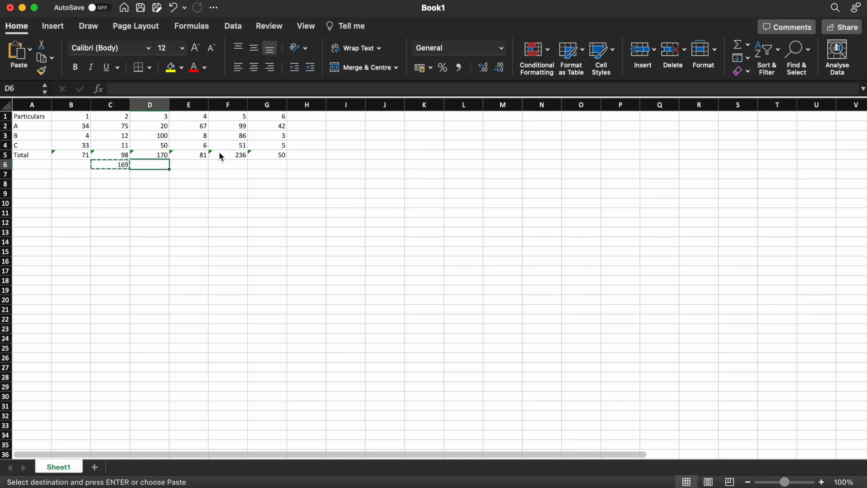
key(super+v)
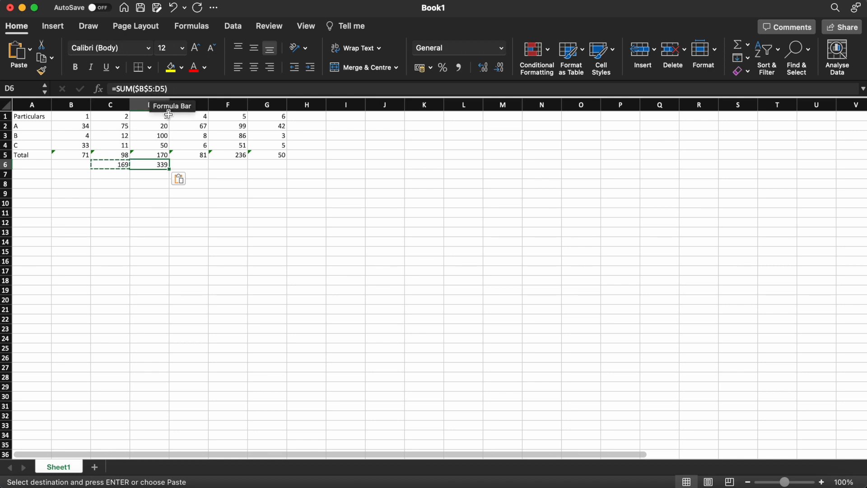
Check the sum of B5:D5, and copy the cumulative total formula from D6 to E6
key(Up)
key(Left)
key(Left)
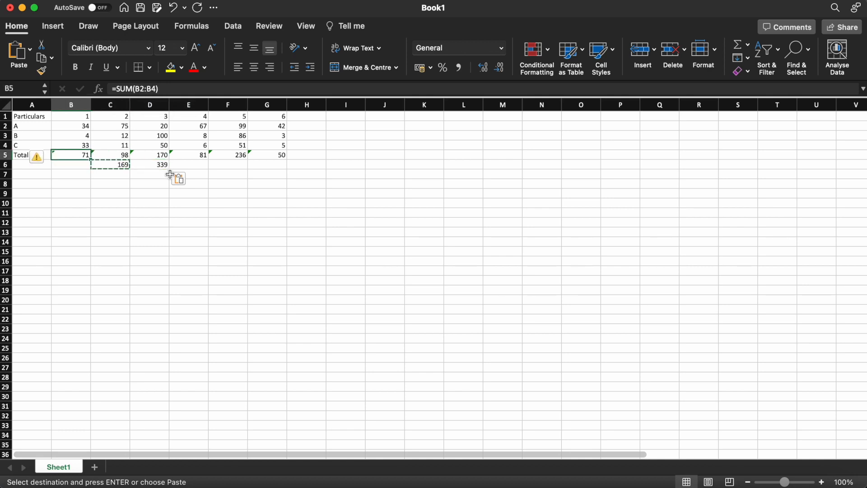
key(shift+Right)
key(shift+Right)
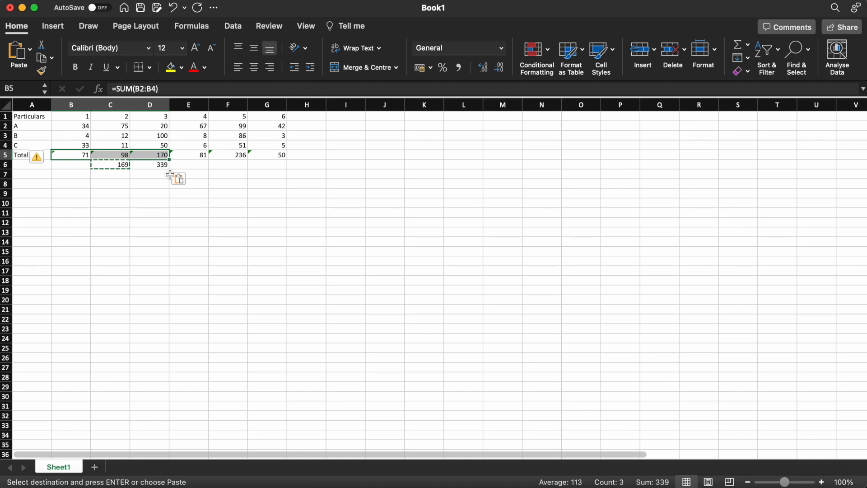
key(Right)
key(Down)
key(Right)
key(cmd+c)
key(Right)
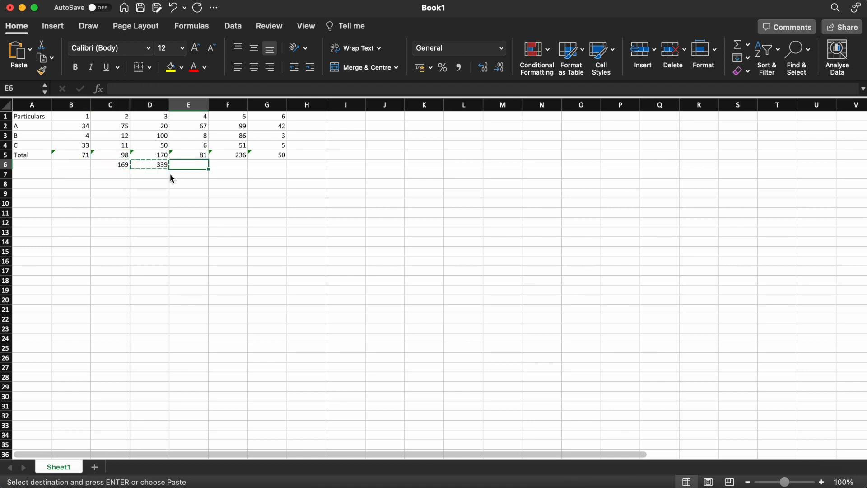
key(super+v)
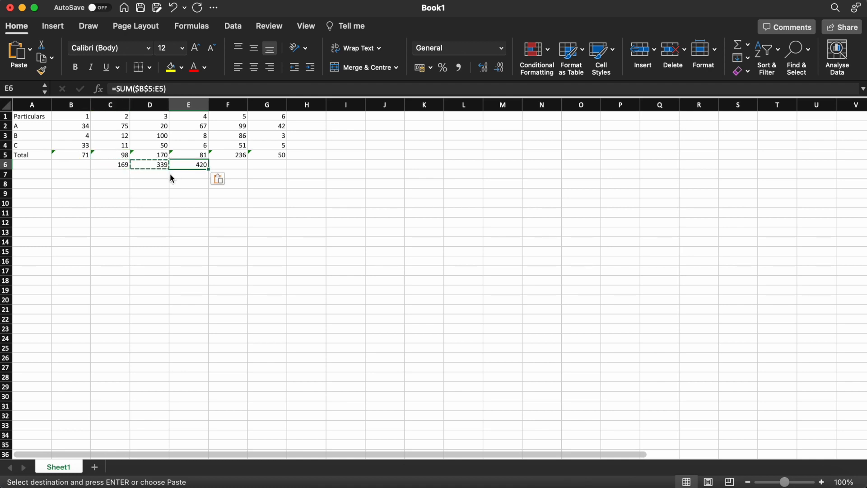
Copy the cumulative total formula from E6 into F6 and G6
key(Up)
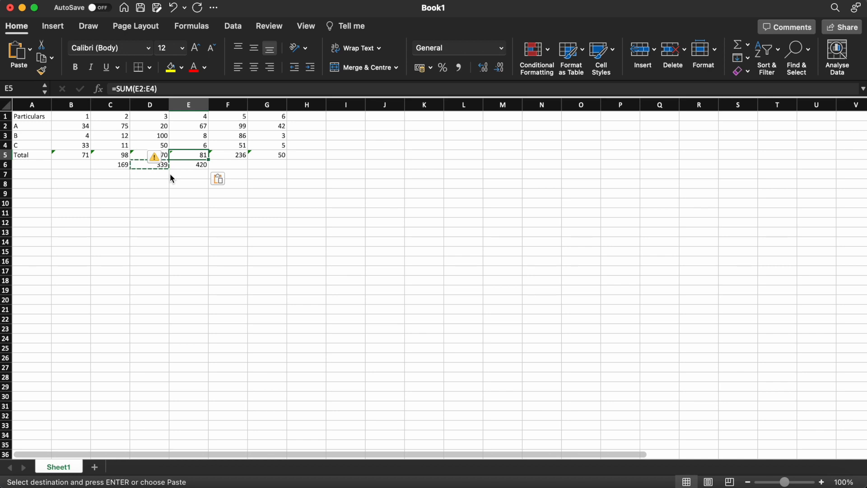
key(Left)
key(Left)
key(Left)
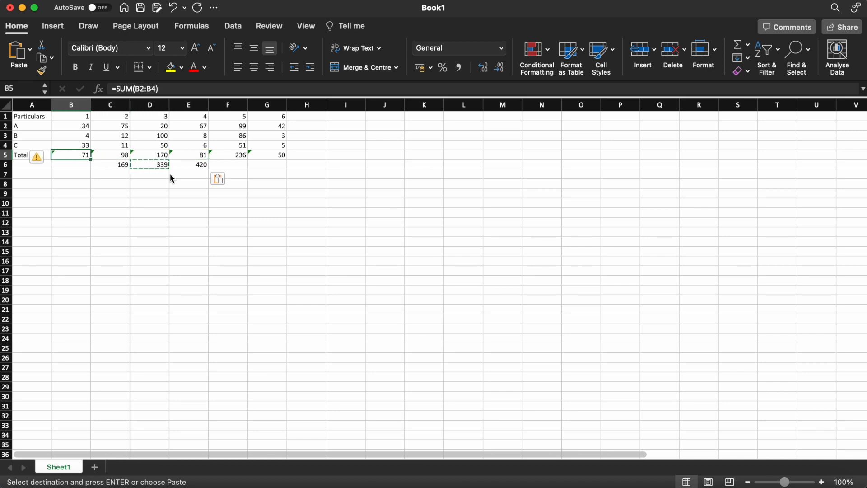
key(Right)
key(Right)
key(Right)
key(Down)
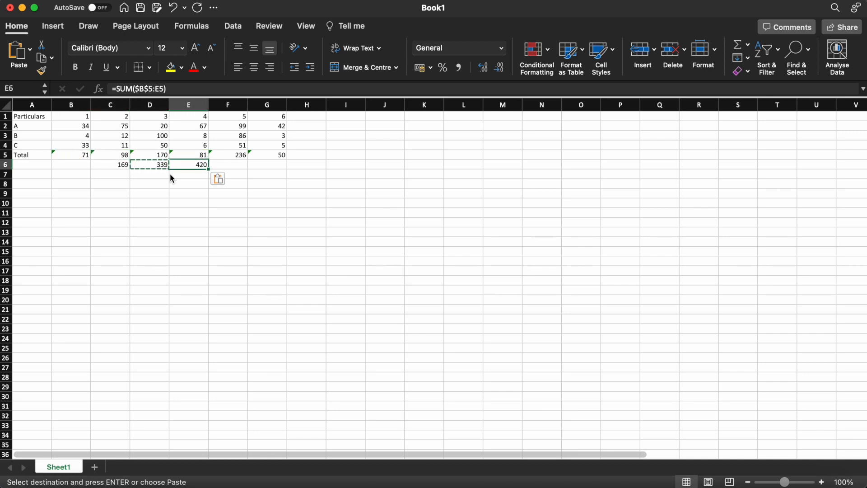
key(super+c)
key(Right)
key(shift+Right)
key(super+v)
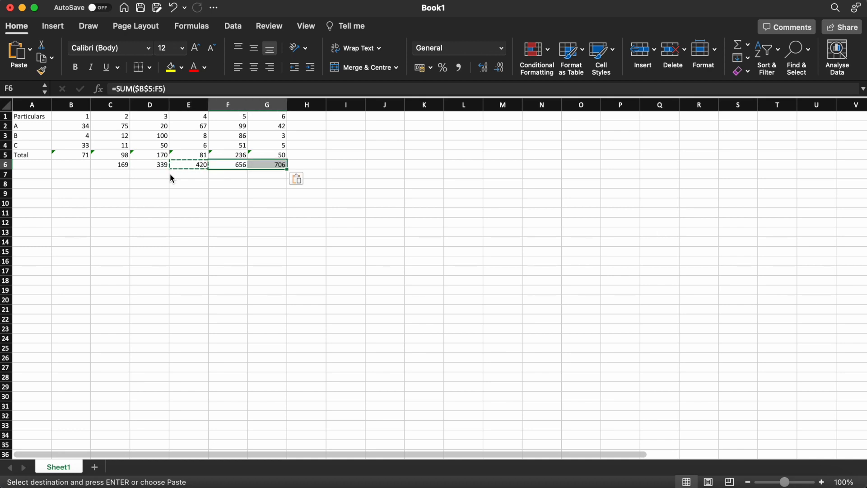
Compare the cumulative total in G6 with the sum of the Total row range B5:G5
key(Right)
key(Right)
key(Left)
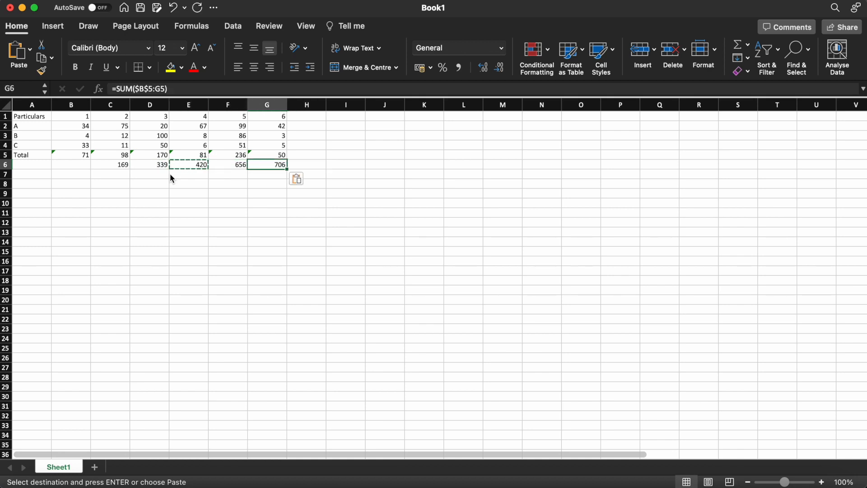
key(Up)
key(Left)
key(Left)
key(Left)
key(Left)
key(Left)
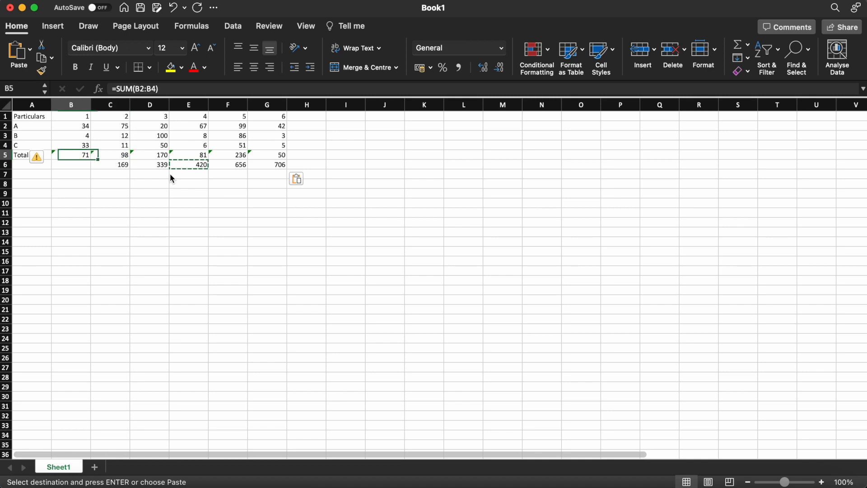
key(shift+Right)
key(shift+Right)
key(shift+Right)
key(shift+Right)
key(shift+Right)
key(Down)
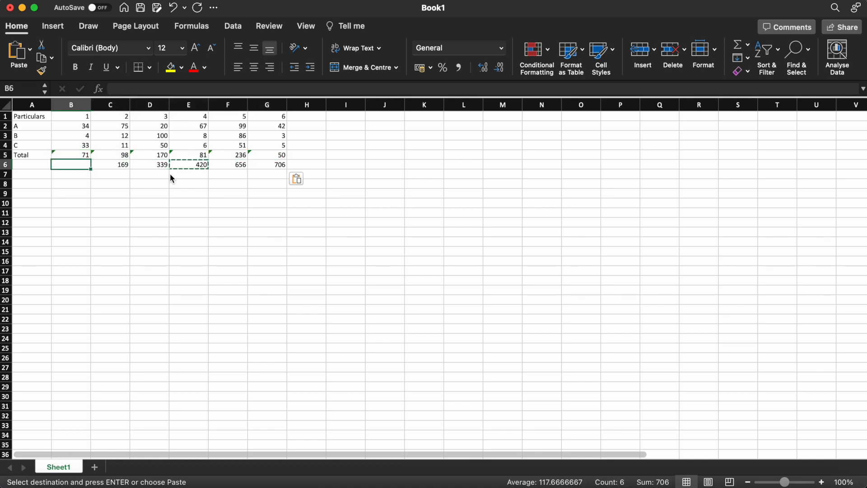
Examine how the row 6 cumulative formulas up to G6 relate to the Total row cells B5 through G5
key(Right)
key(Right)
key(Right)
key(Right)
key(Right)
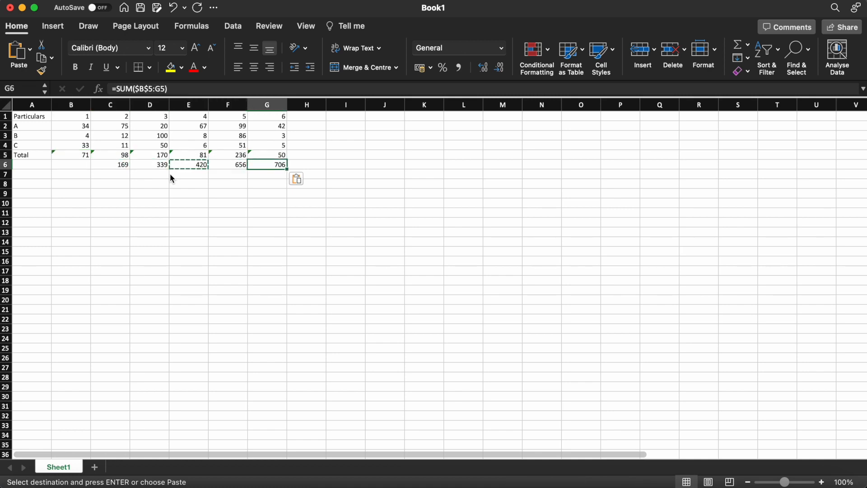
key(Left)
key(Left)
key(Left)
key(Left)
key(Left)
key(Up)
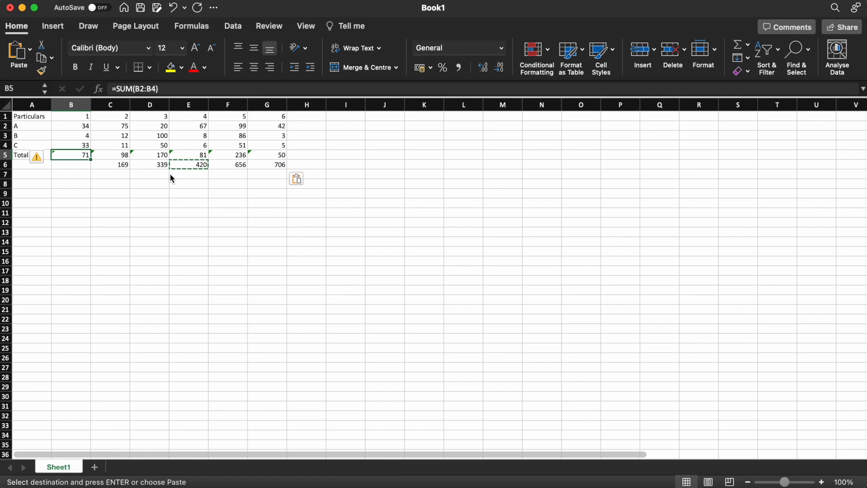
key(Right)
key(Right)
key(Left)
key(Right)
key(Right)
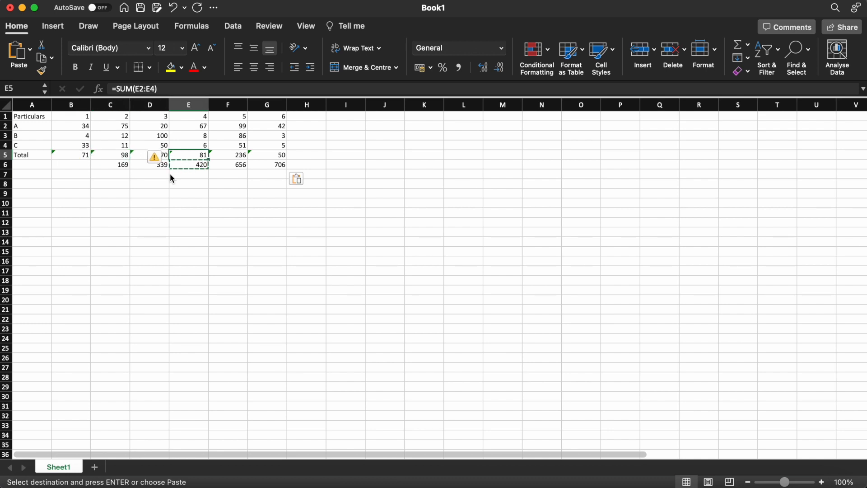
key(Right)
key(Right)
key(Down)
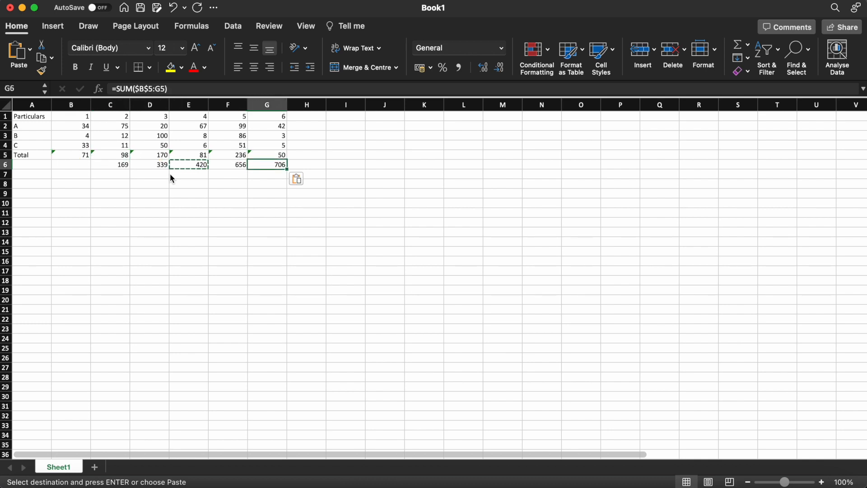